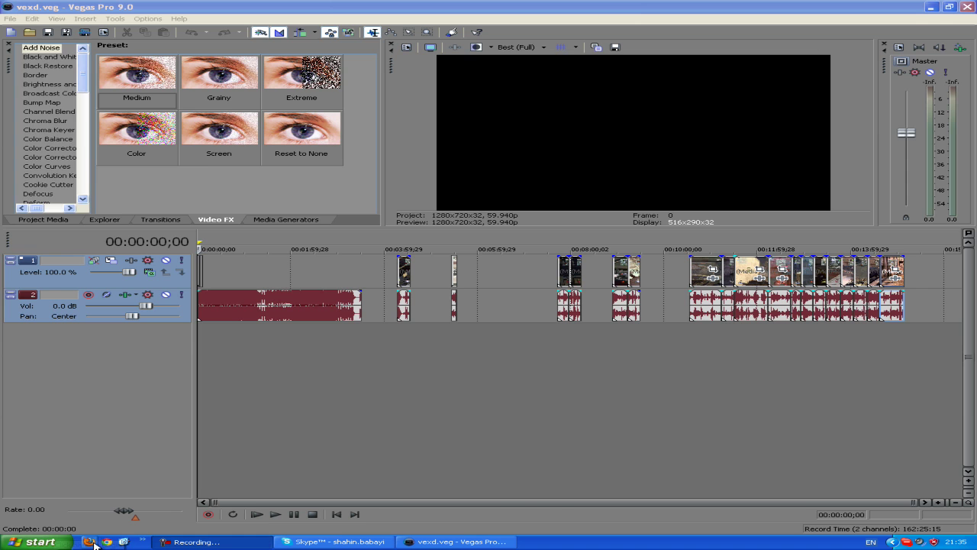
# Step: In Project Video Properties, keep the Custom 1280x720 template, progressive scan, square pixels and 59.940 fps
pyautogui.click(123, 541)
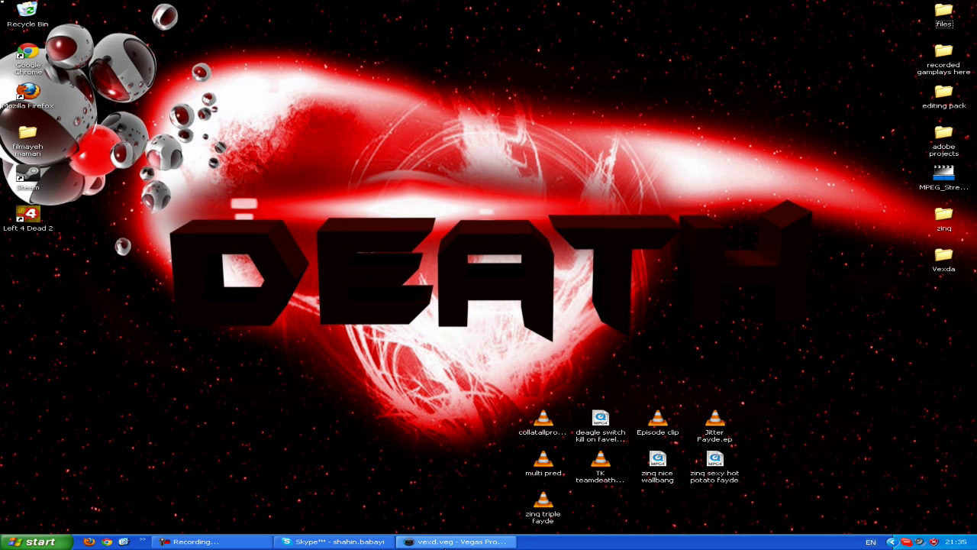
pyautogui.click(452, 542)
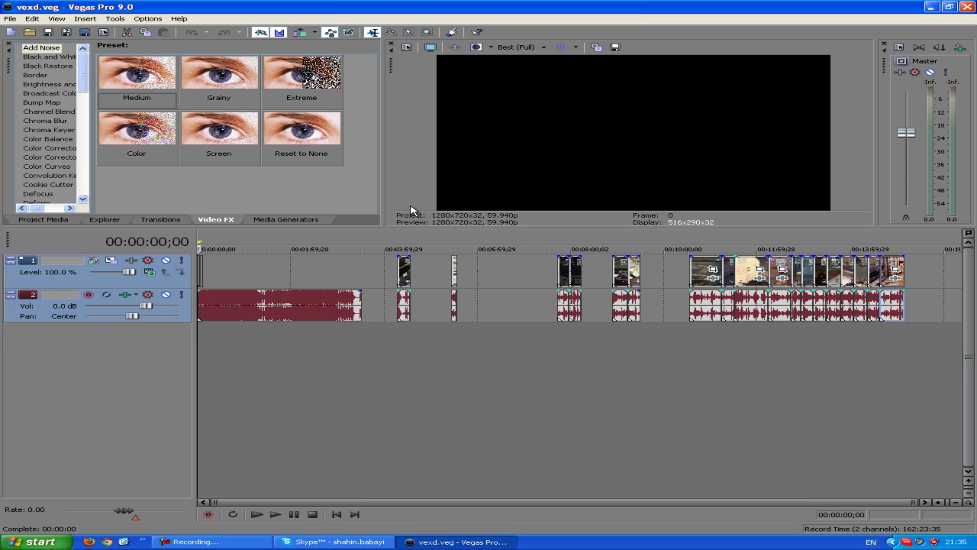
pyautogui.click(406, 48)
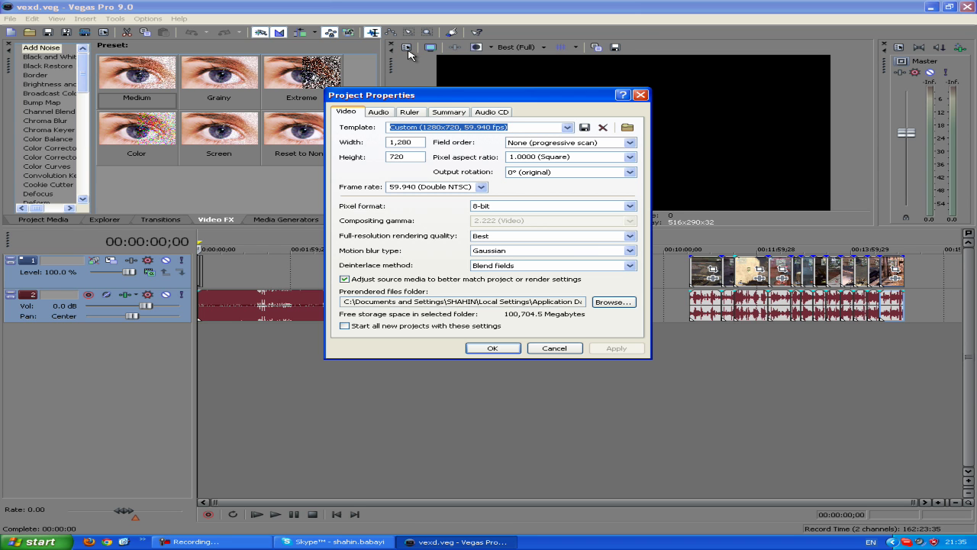
pyautogui.click(568, 127)
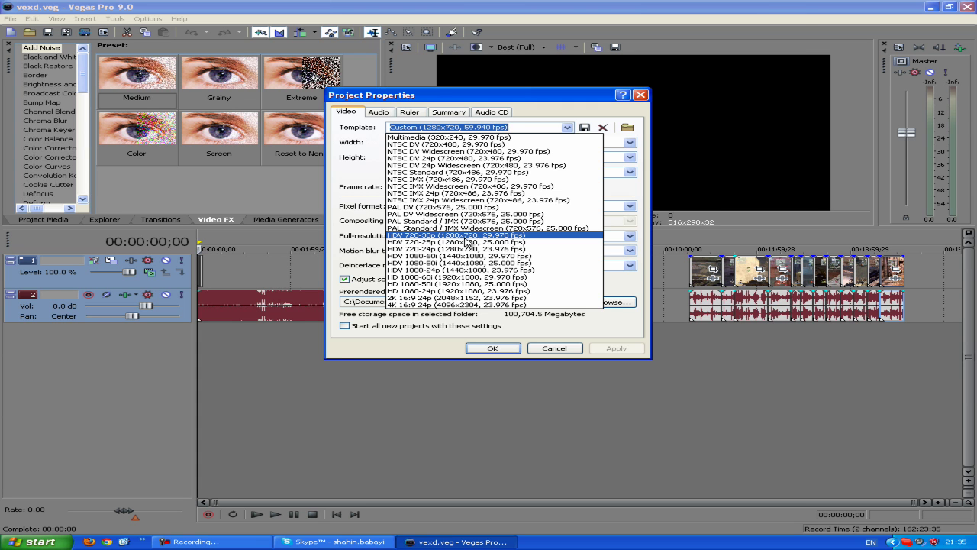
pyautogui.click(567, 128)
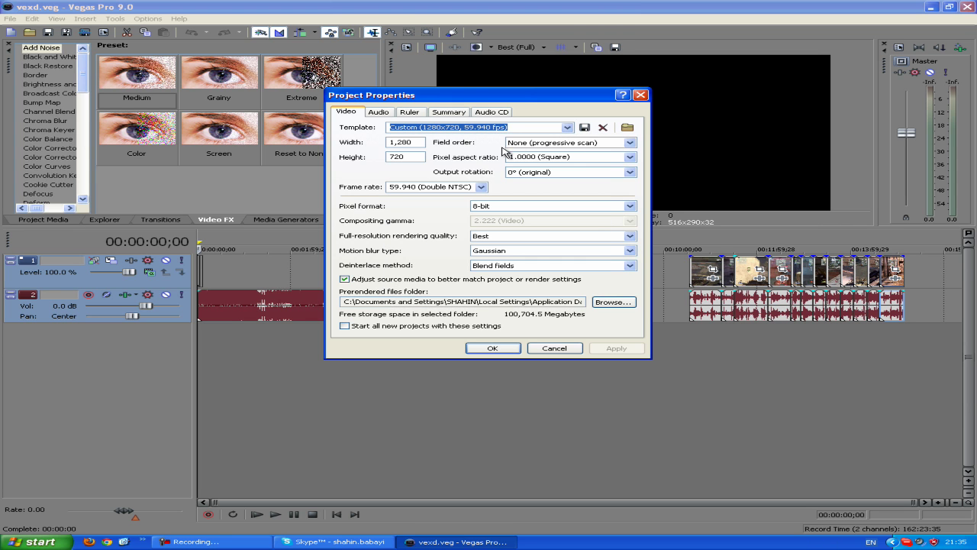
pyautogui.click(630, 145)
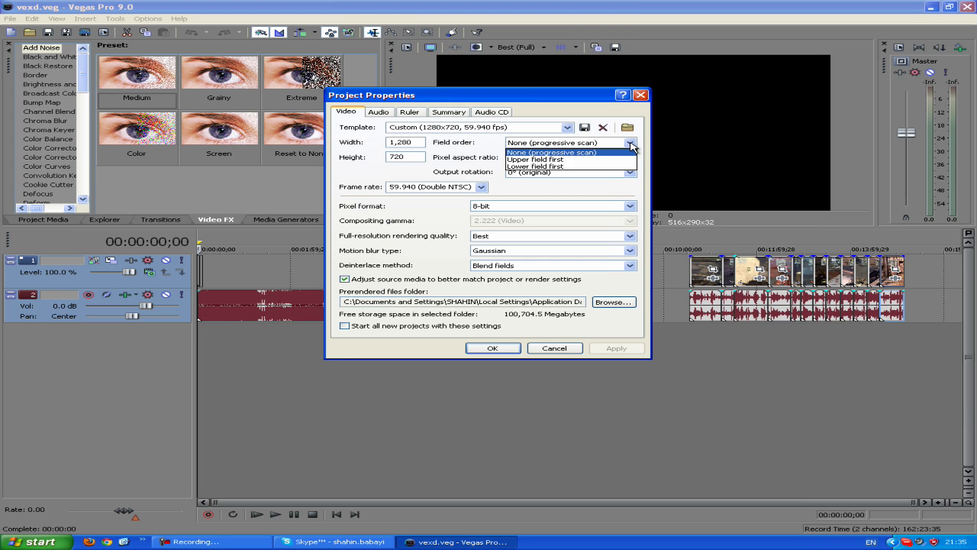
pyautogui.click(630, 145)
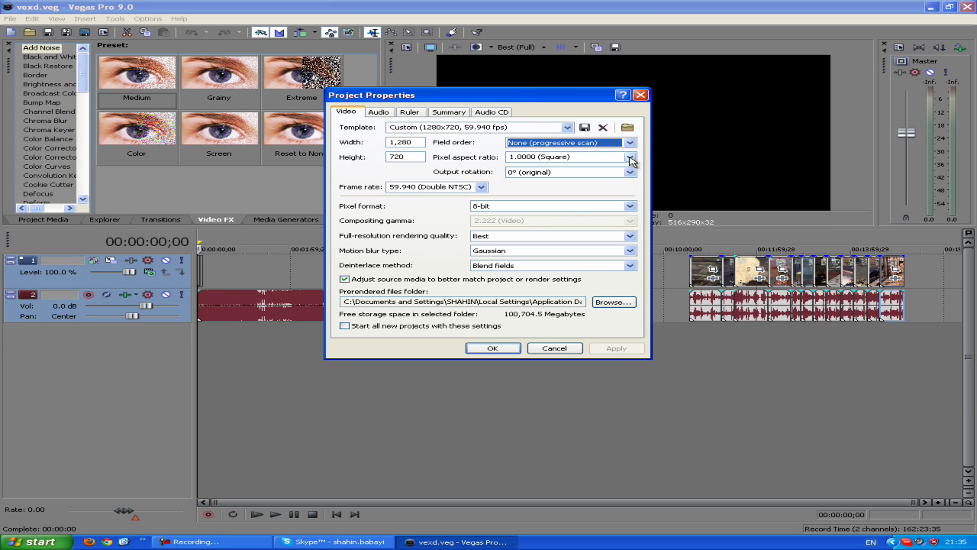
pyautogui.click(630, 158)
pyautogui.click(631, 158)
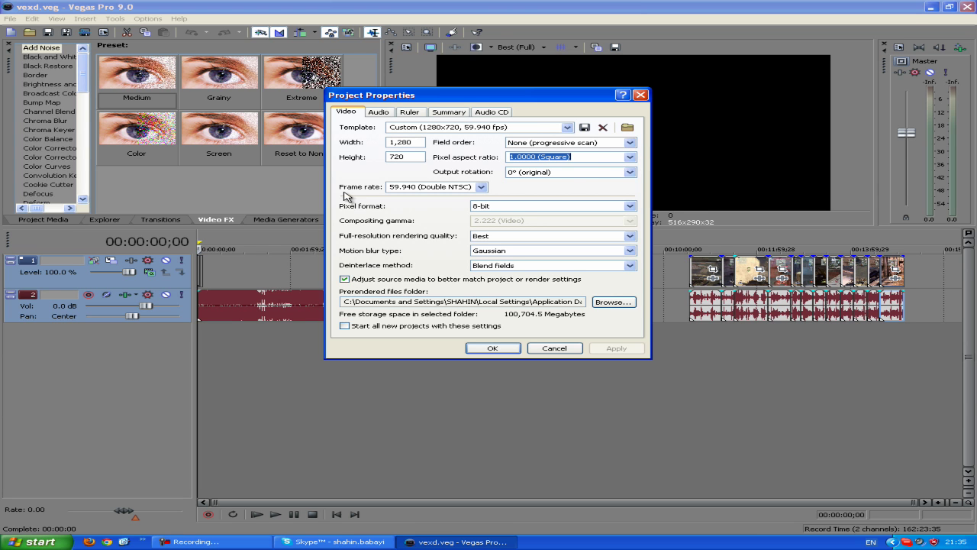
pyautogui.click(482, 188)
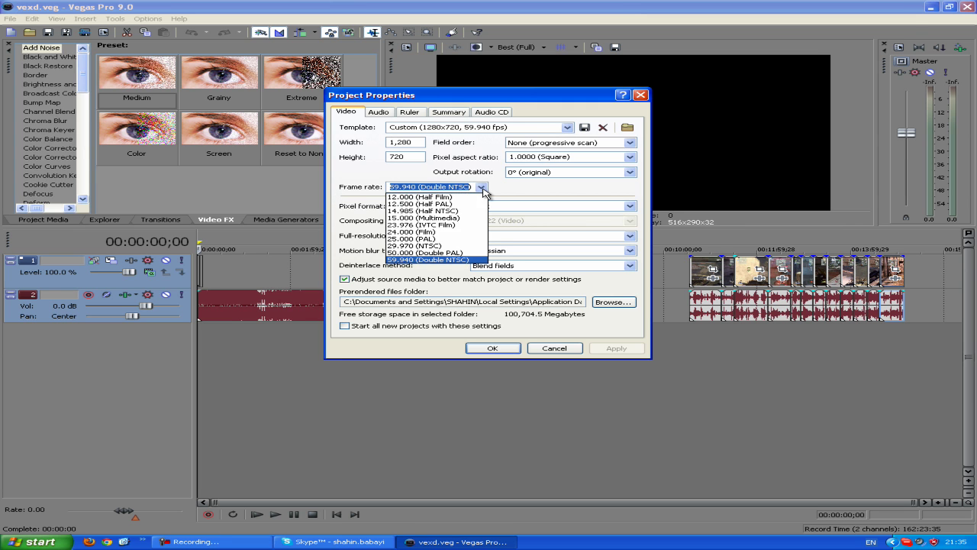
pyautogui.click(482, 188)
pyautogui.click(481, 187)
pyautogui.click(411, 261)
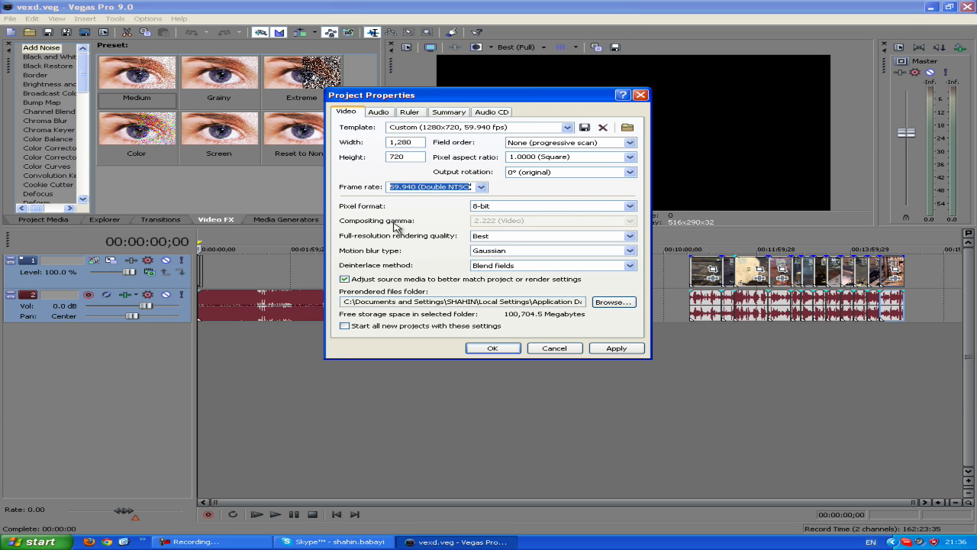
# Step: Keep 8-bit pixel format, Best rendering quality and Gaussian motion blur, and save these as defaults for new projects
pyautogui.click(630, 206)
pyautogui.click(630, 206)
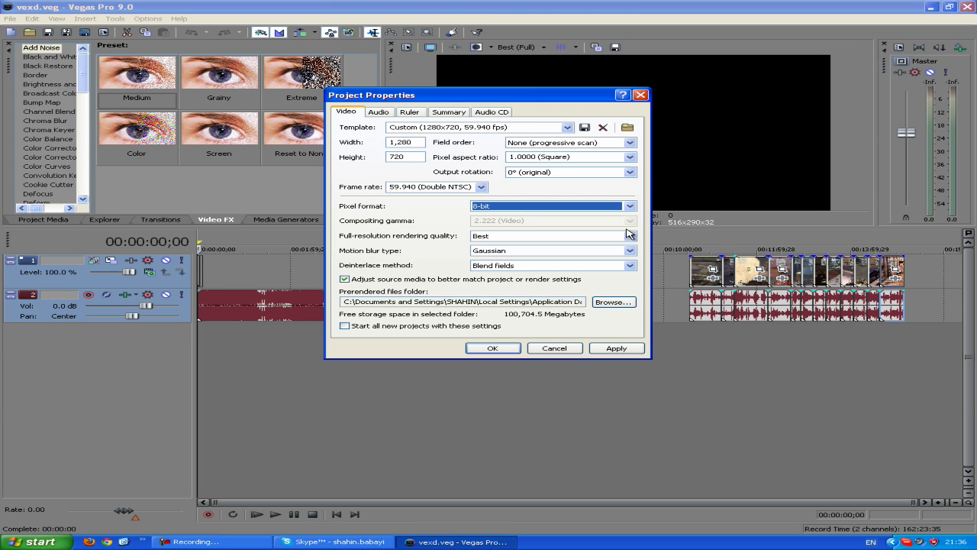
pyautogui.click(629, 236)
pyautogui.click(633, 239)
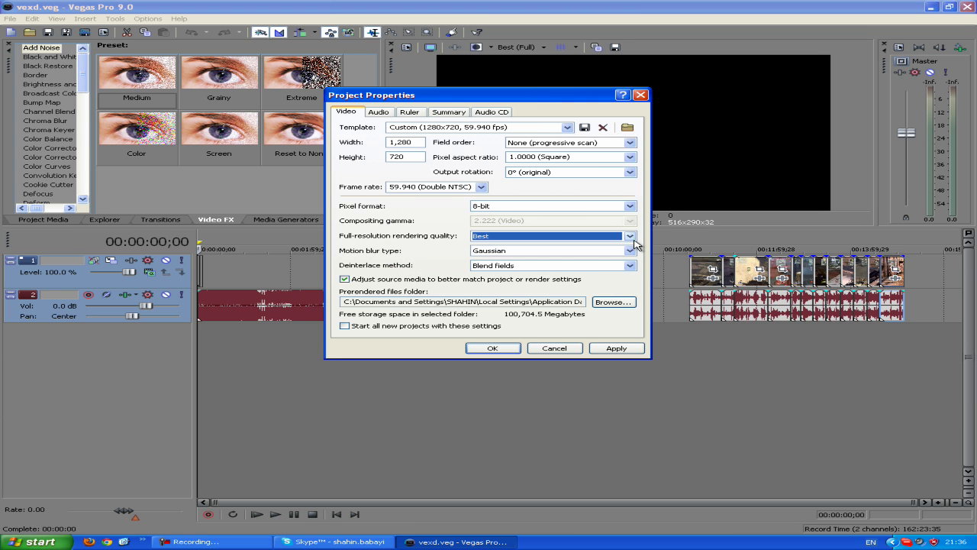
pyautogui.click(630, 250)
pyautogui.click(629, 253)
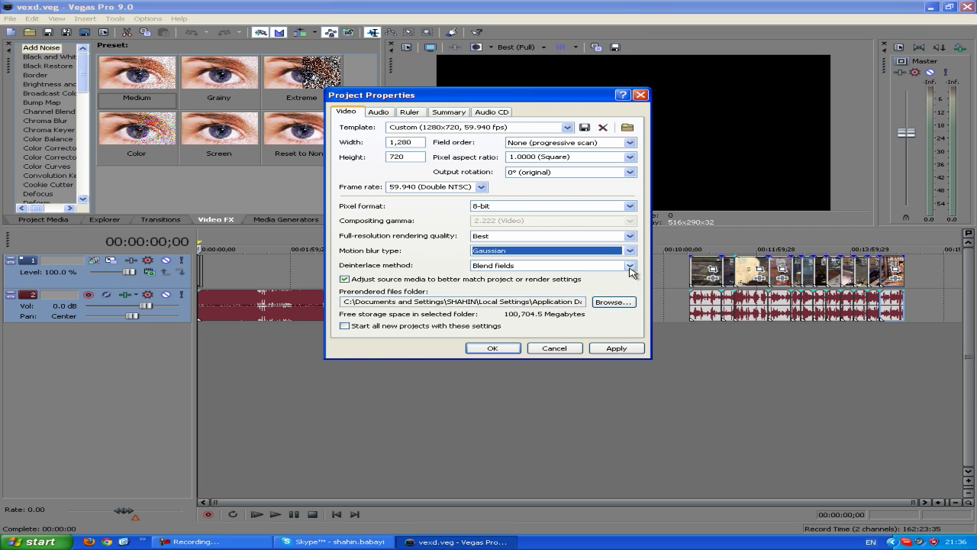
pyautogui.click(346, 326)
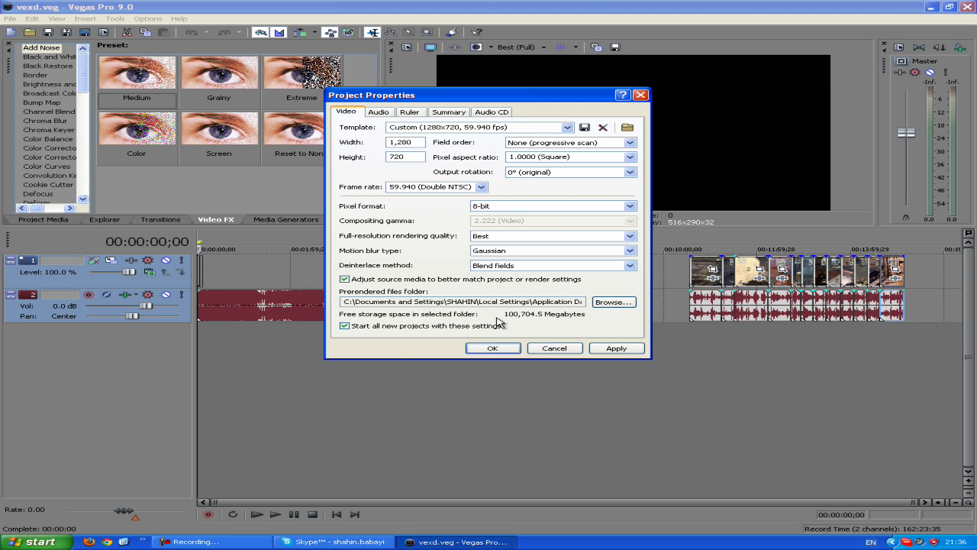
pyautogui.click(604, 349)
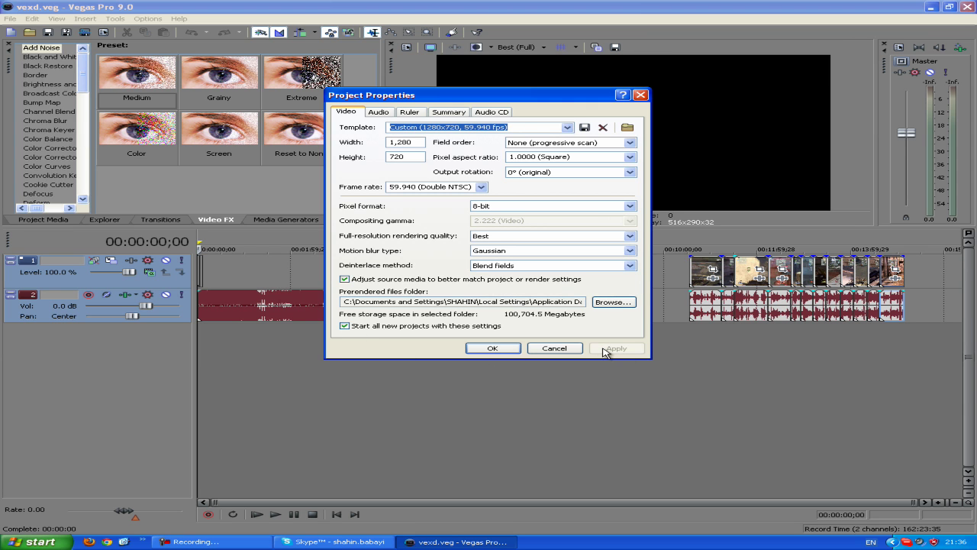
pyautogui.click(495, 349)
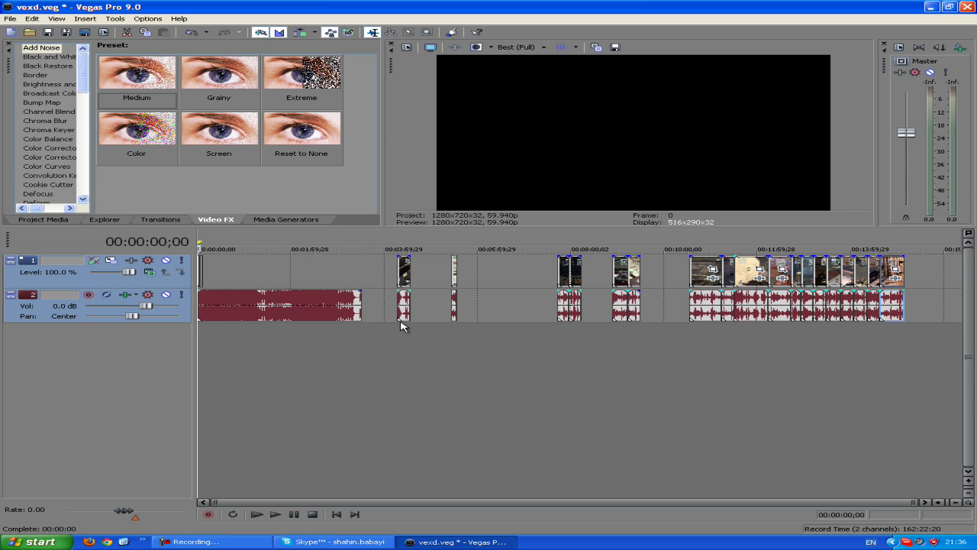
# Step: Move the clip near 7:45 about 40 seconds earlier, extend its end, and play it back
pyautogui.scroll(5, 385, 324)
pyautogui.scroll(-6, 509, 299)
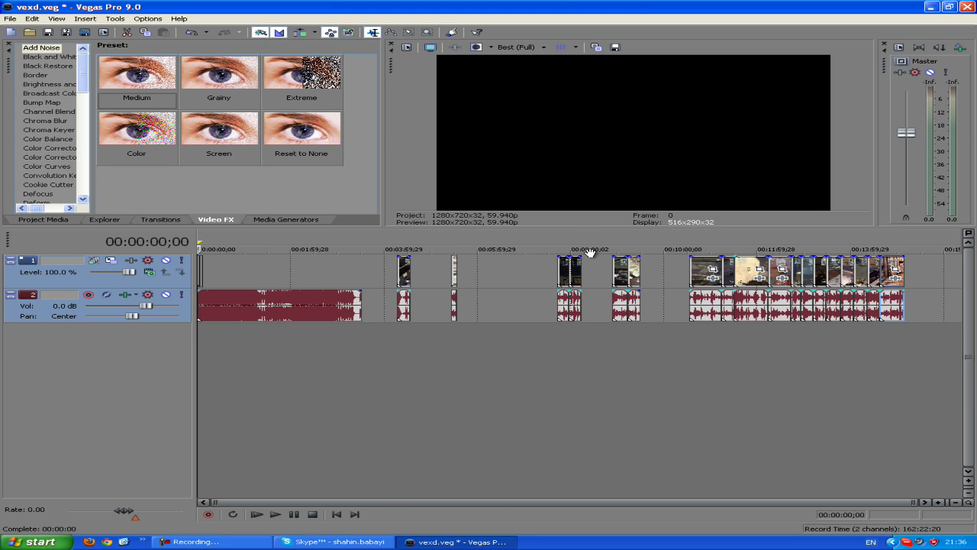
pyautogui.click(566, 238)
pyautogui.moveTo(565, 271); pyautogui.dragTo(508, 244)
pyautogui.click(505, 244)
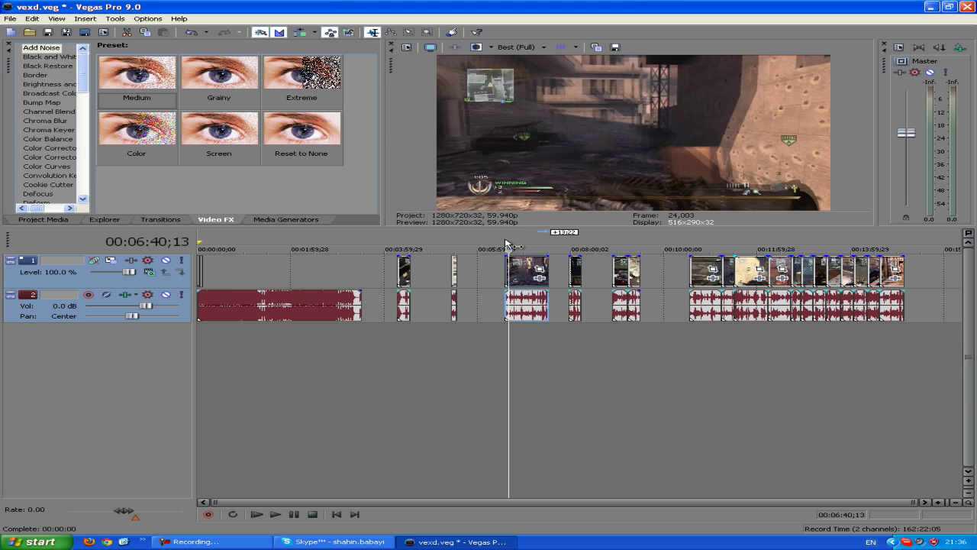
pyautogui.scroll(2, 504, 239)
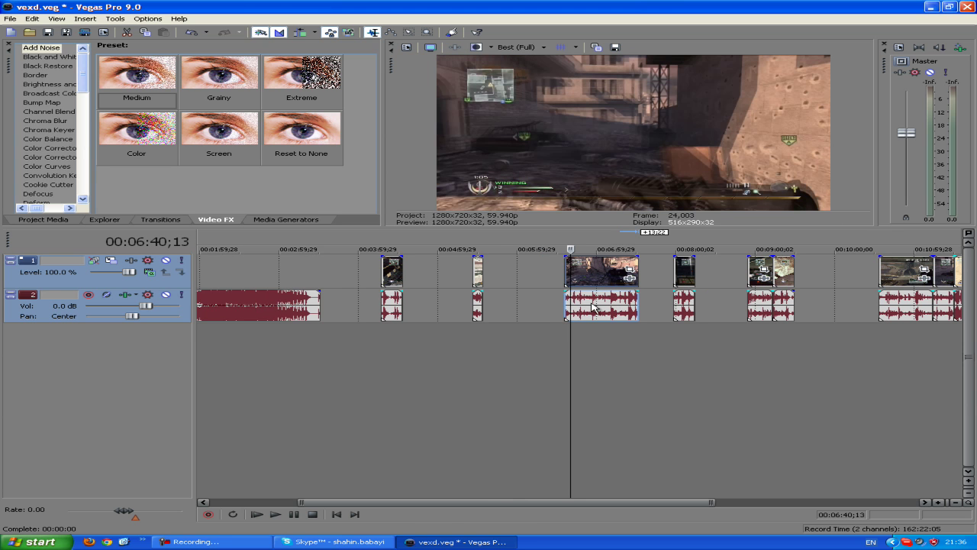
pyautogui.press('space')
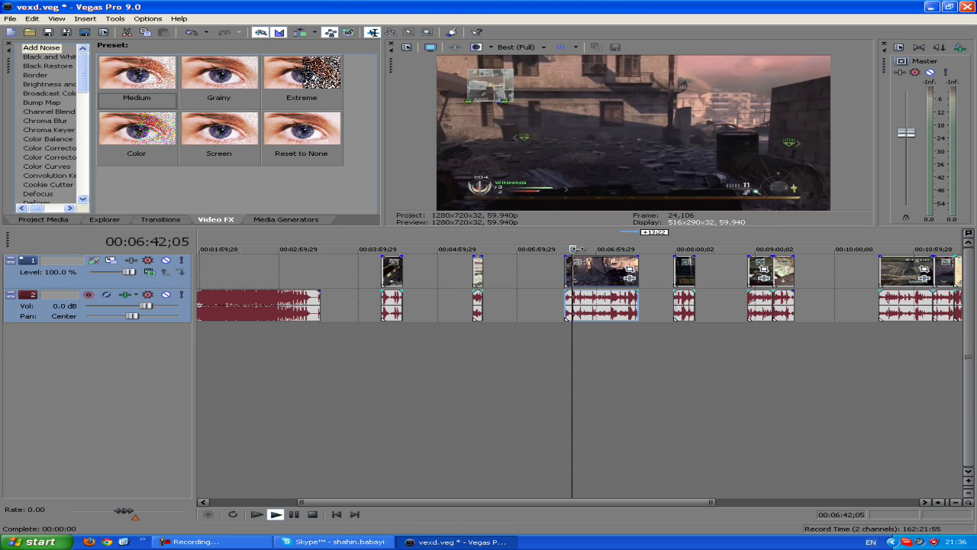
pyautogui.press('Return')
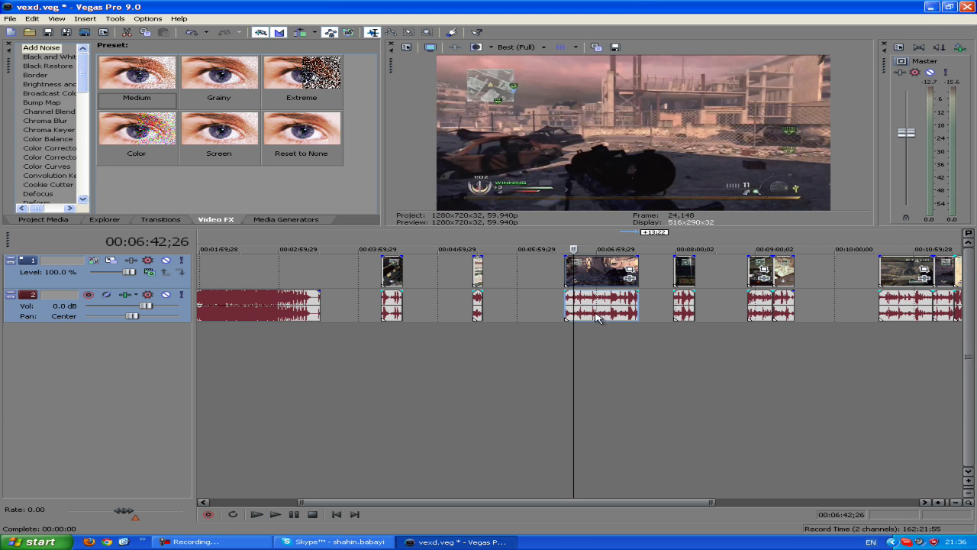
# Step: Split the clip at the cut point, remove the short front piece, and slide the rest to 00:06:01;29
pyautogui.click(572, 271)
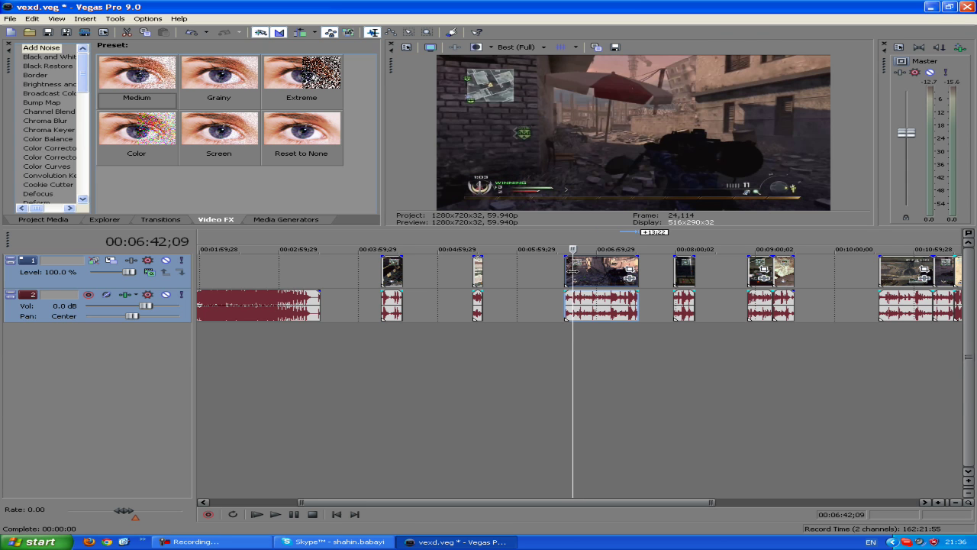
pyautogui.press('s')
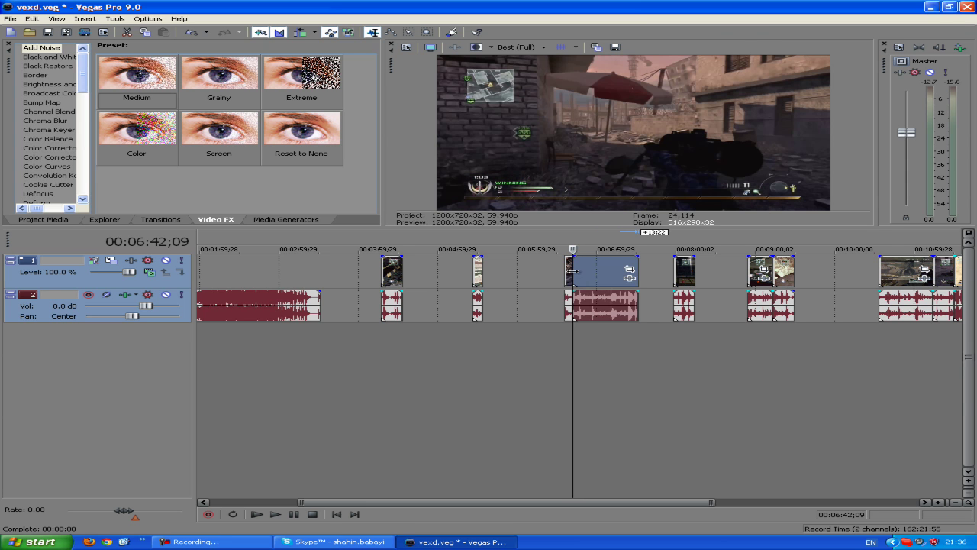
pyautogui.moveTo(569, 271); pyautogui.dragTo(516, 269)
pyautogui.click(503, 268)
pyautogui.click(519, 268)
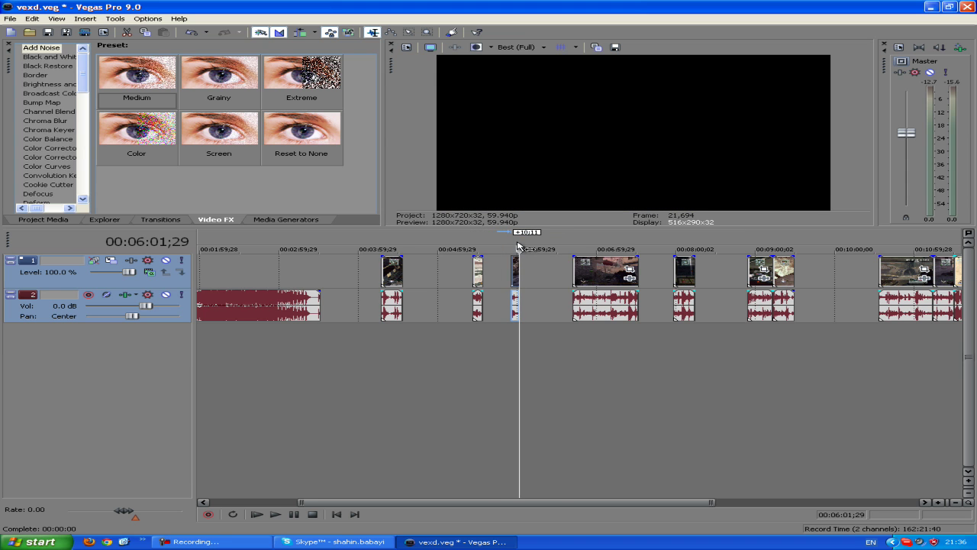
pyautogui.rightClick(518, 271)
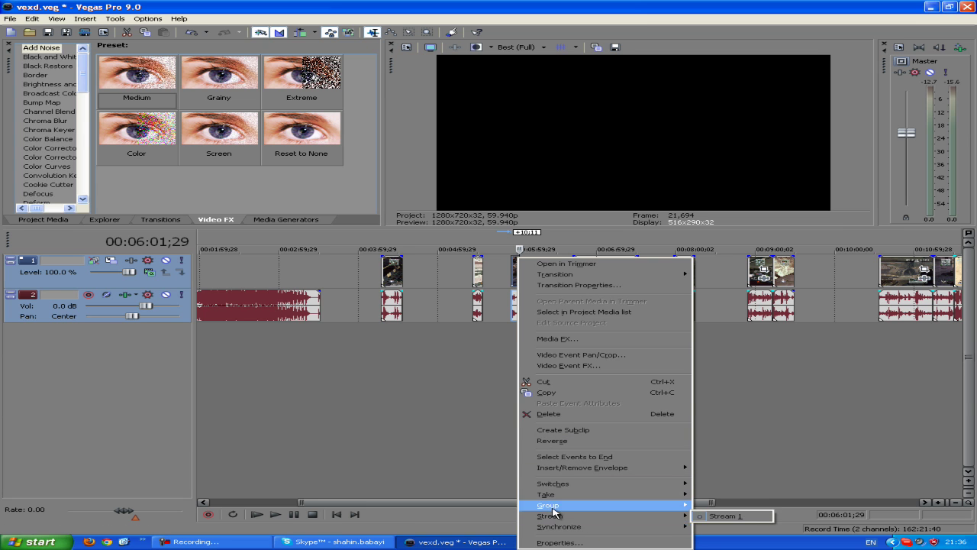
pyautogui.click(500, 410)
pyautogui.click(497, 410)
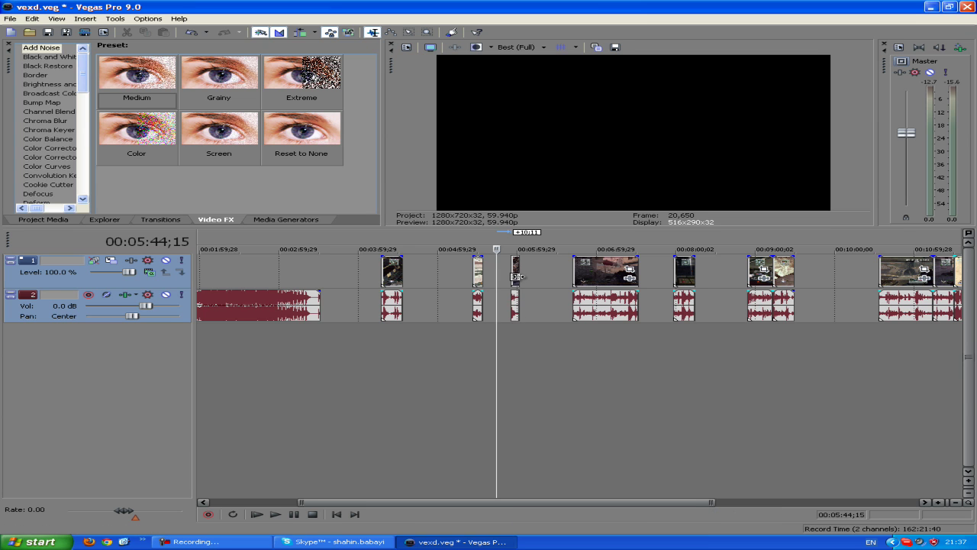
pyautogui.click(517, 272)
pyautogui.moveTo(518, 274); pyautogui.dragTo(517, 274)
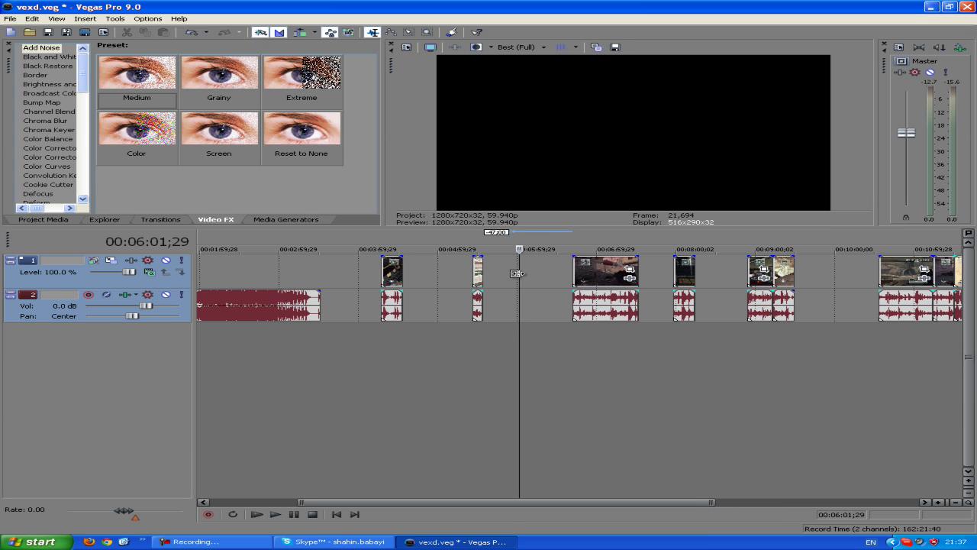
pyautogui.moveTo(594, 287); pyautogui.dragTo(532, 288)
# Step: Try and clear a time selection near three minutes, then park the playhead at 00:06:17;28 in the trimmed clip
pyautogui.scroll(-3, 585, 298)
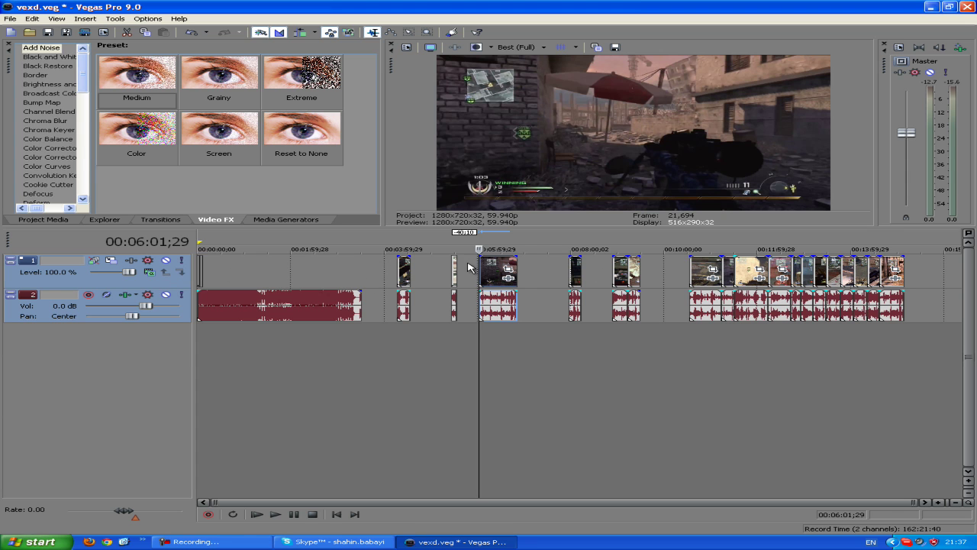
pyautogui.moveTo(273, 271); pyautogui.dragTo(347, 275)
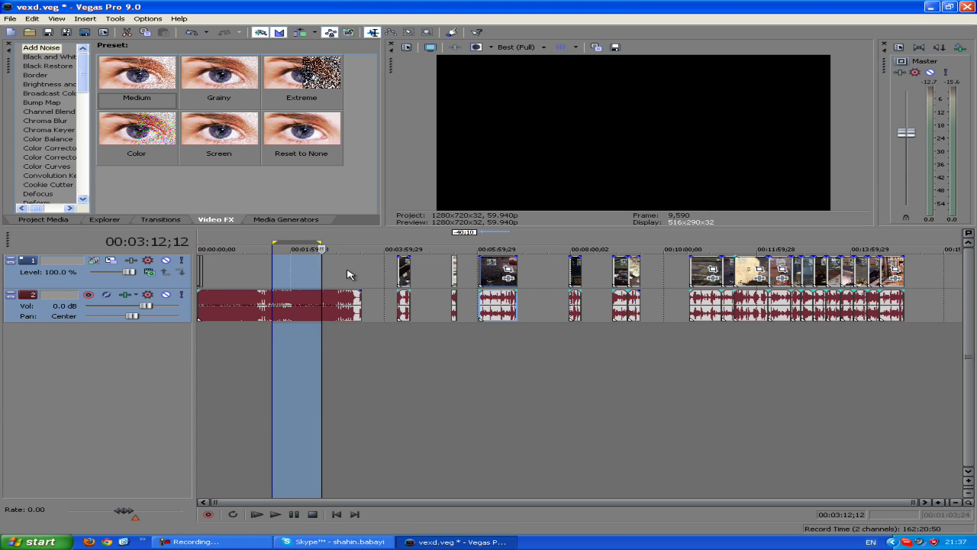
pyautogui.click(347, 274)
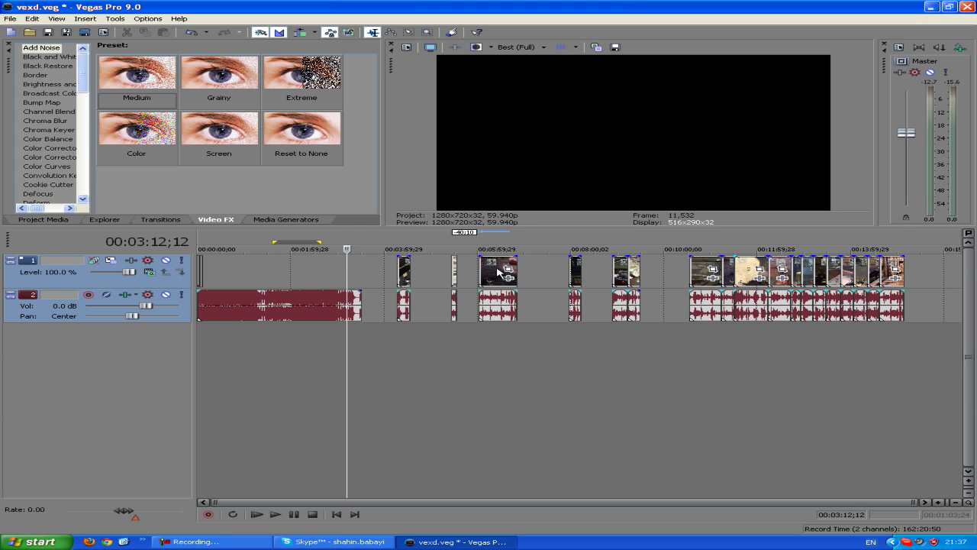
pyautogui.click(487, 249)
pyautogui.click(506, 249)
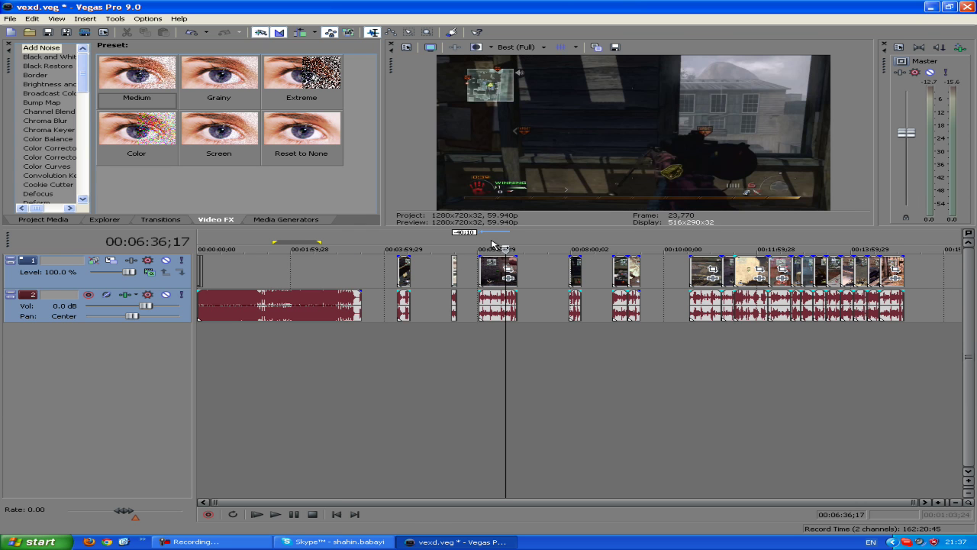
pyautogui.click(491, 249)
pyautogui.scroll(5, 526, 269)
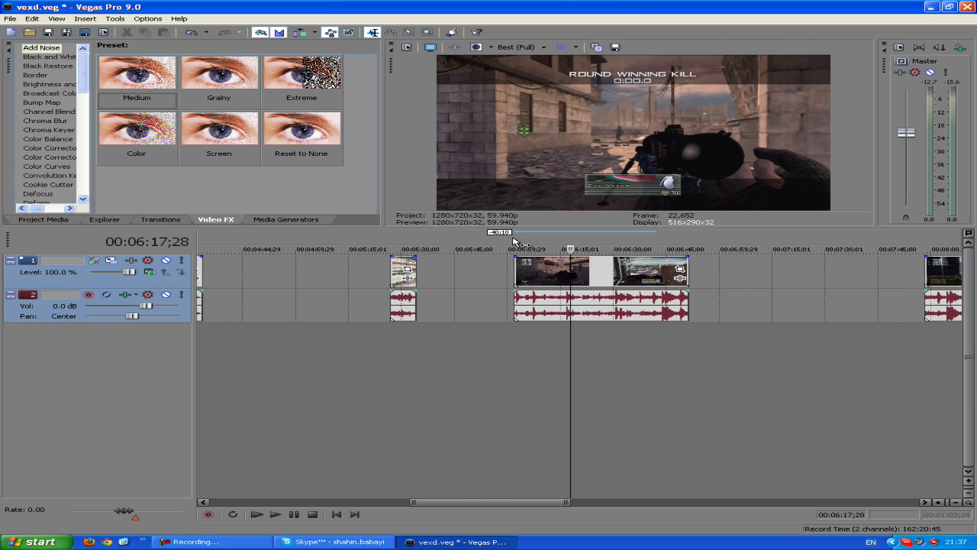
pyautogui.scroll(-4, 521, 290)
pyautogui.scroll(2, 528, 350)
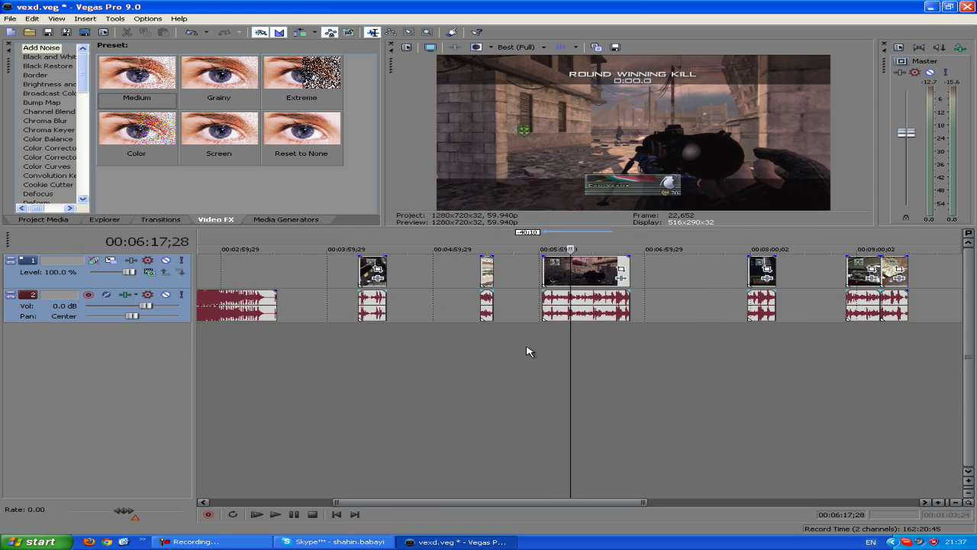
pyautogui.scroll(-3, 528, 348)
pyautogui.scroll(4, 527, 351)
pyautogui.scroll(-4, 527, 351)
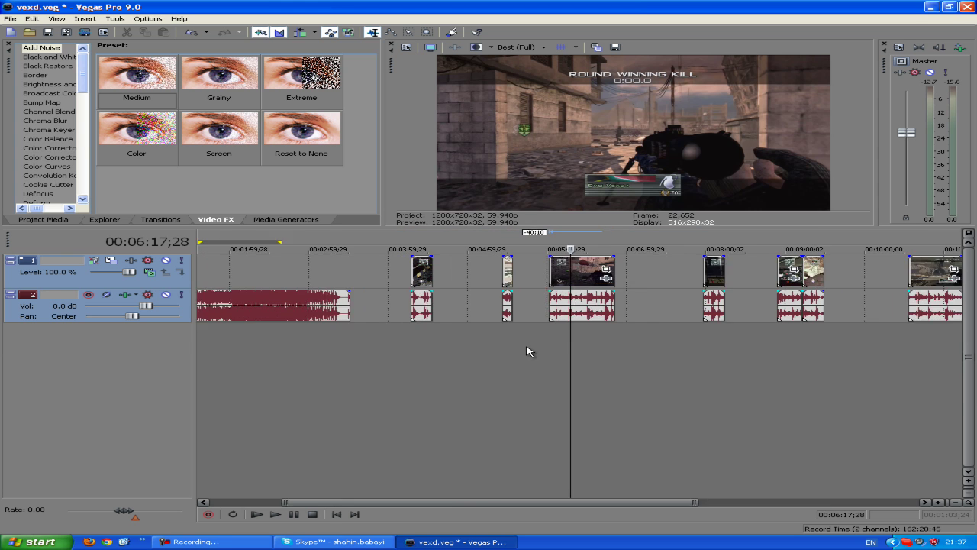
pyautogui.scroll(4, 526, 351)
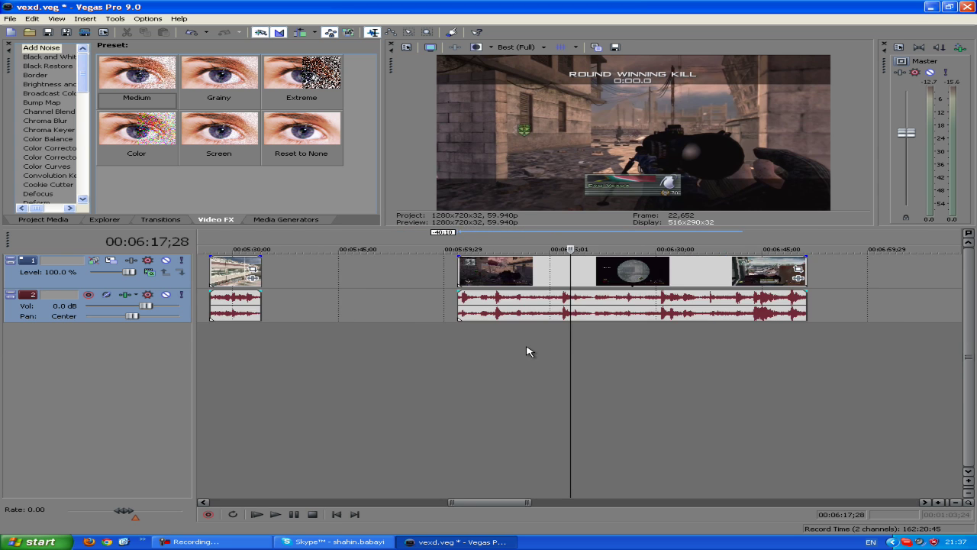
pyautogui.scroll(-3, 527, 351)
pyautogui.scroll(2, 527, 351)
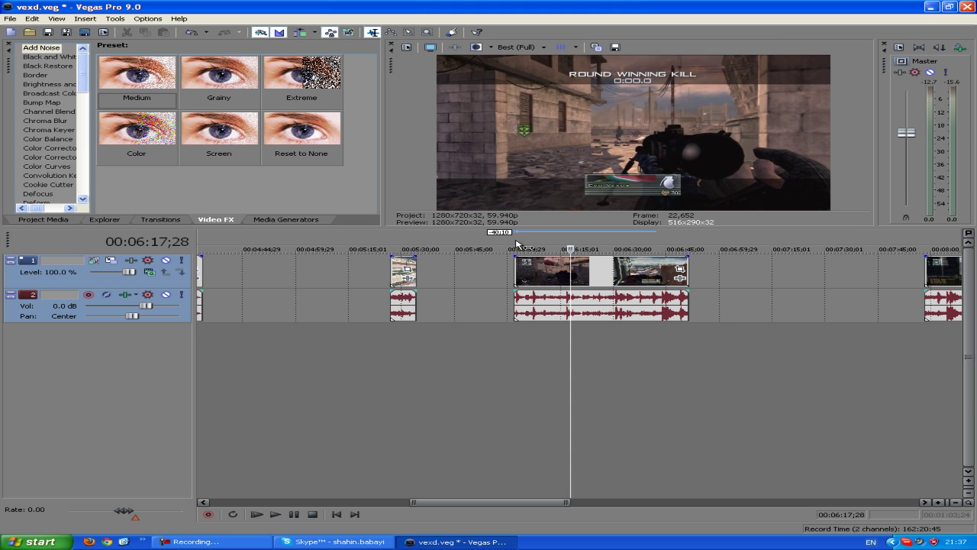
# Step: Drag a loop region over the trimmed clip from 00:06:01;29 to 00:06:51;14 and scrub it at 00:06:25;16
pyautogui.moveTo(516, 245); pyautogui.dragTo(689, 242)
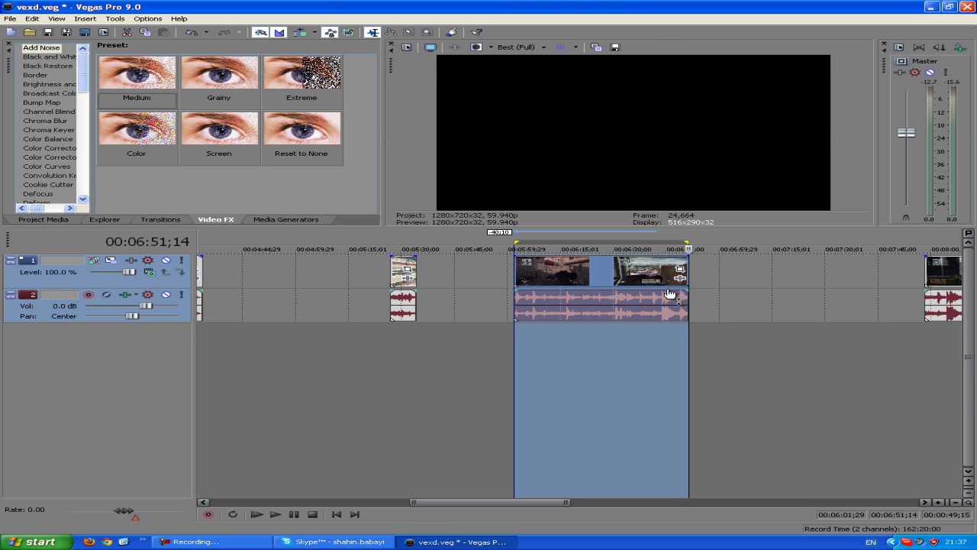
pyautogui.scroll(3, 477, 274)
pyautogui.scroll(-4, 478, 274)
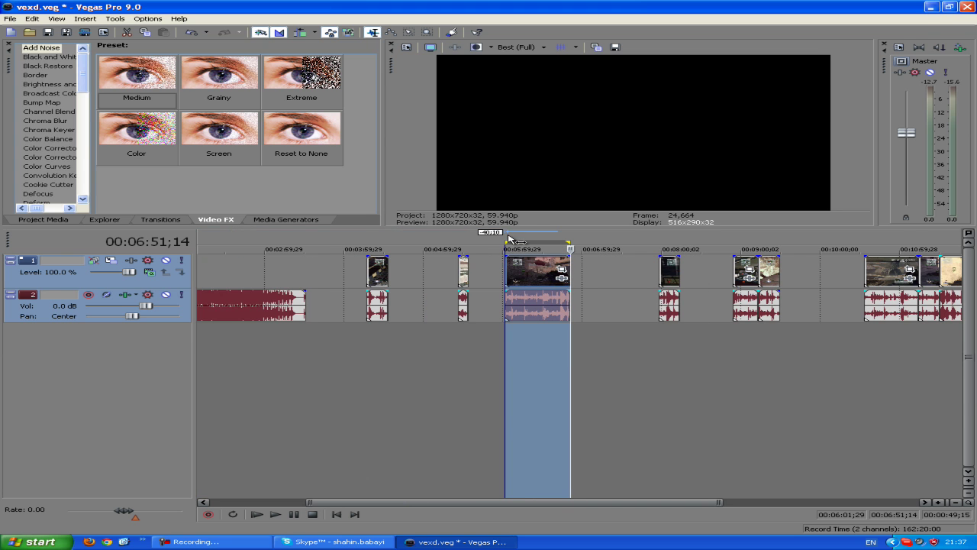
pyautogui.moveTo(509, 239); pyautogui.dragTo(537, 249)
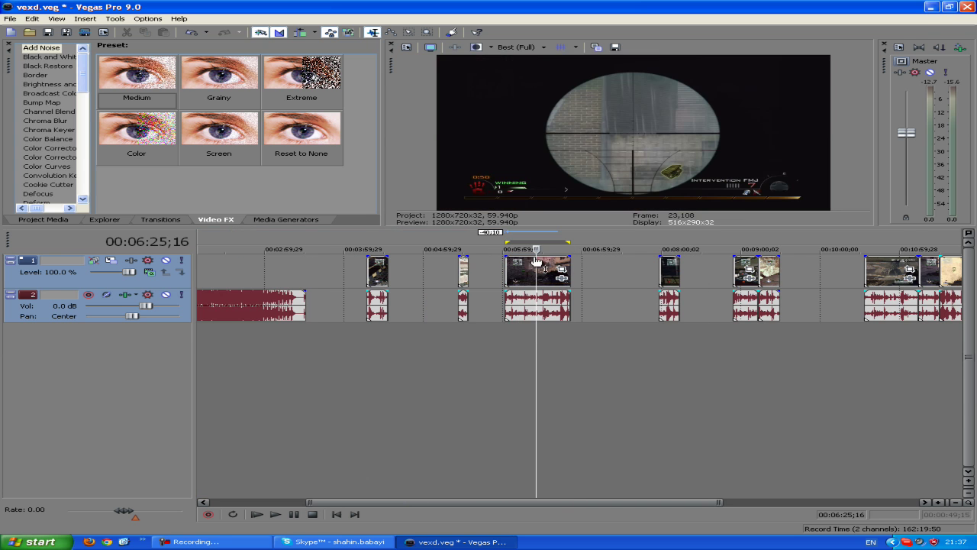
pyautogui.scroll(-2, 527, 285)
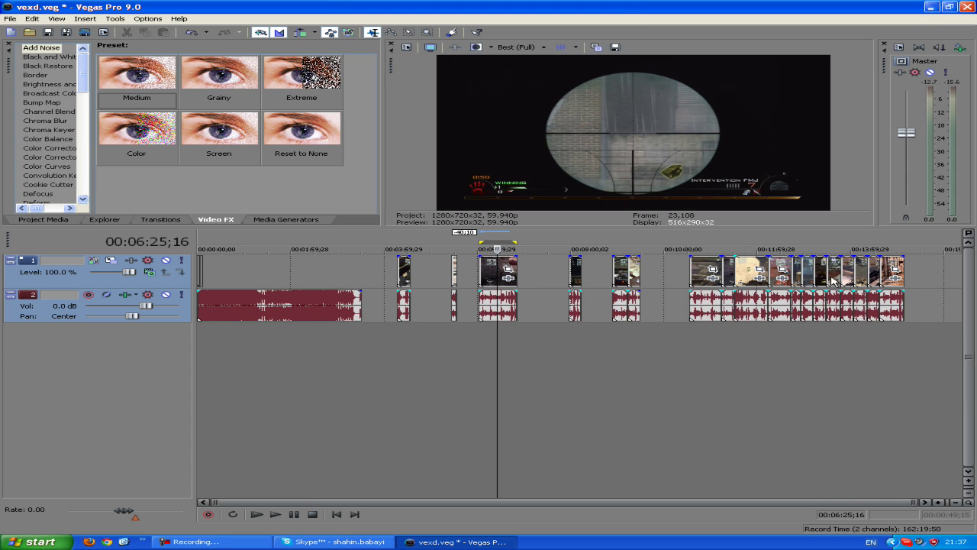
# Step: In Render As, choose Windows Media Video (*.wmv) output with the 6 Mbps HD 720-30p Video template for vexd.wmv
pyautogui.click(10, 18)
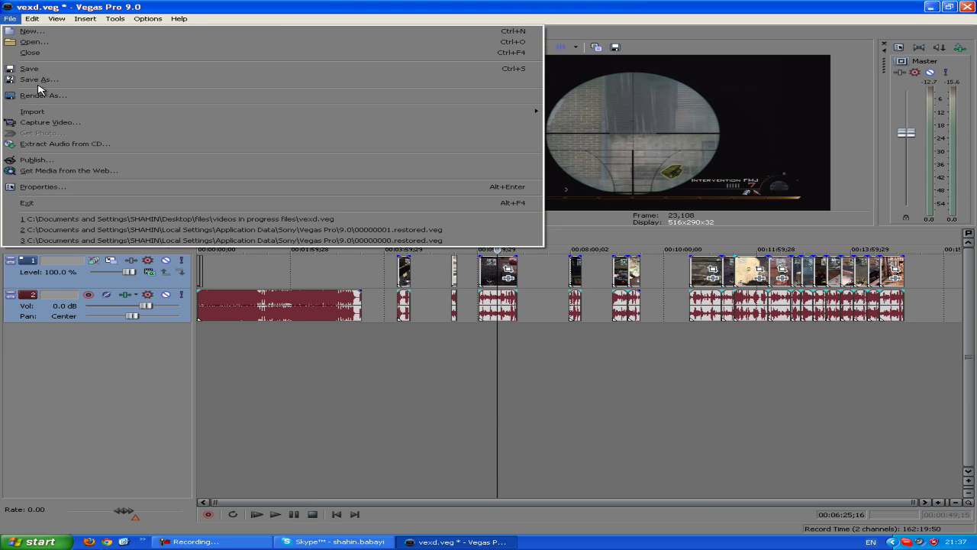
pyautogui.click(39, 95)
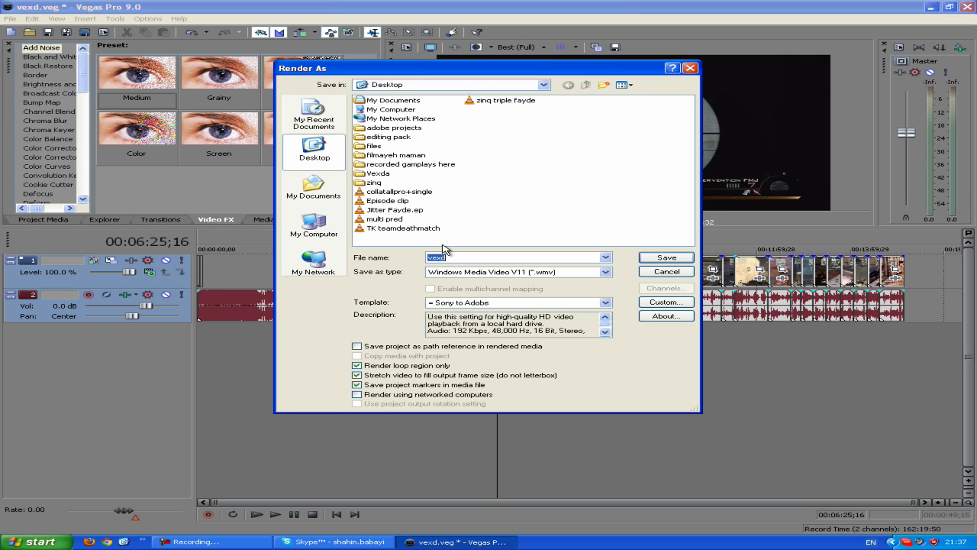
pyautogui.click(605, 272)
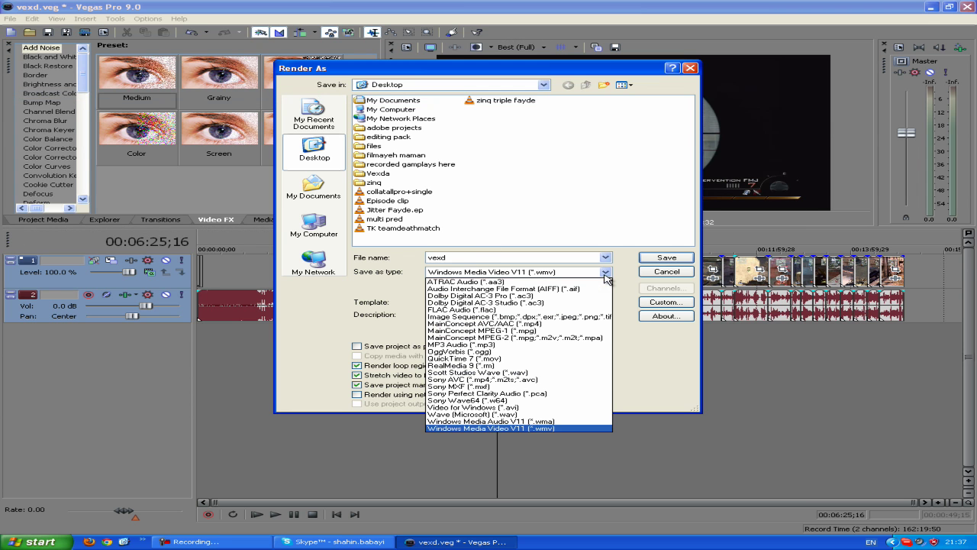
pyautogui.click(556, 428)
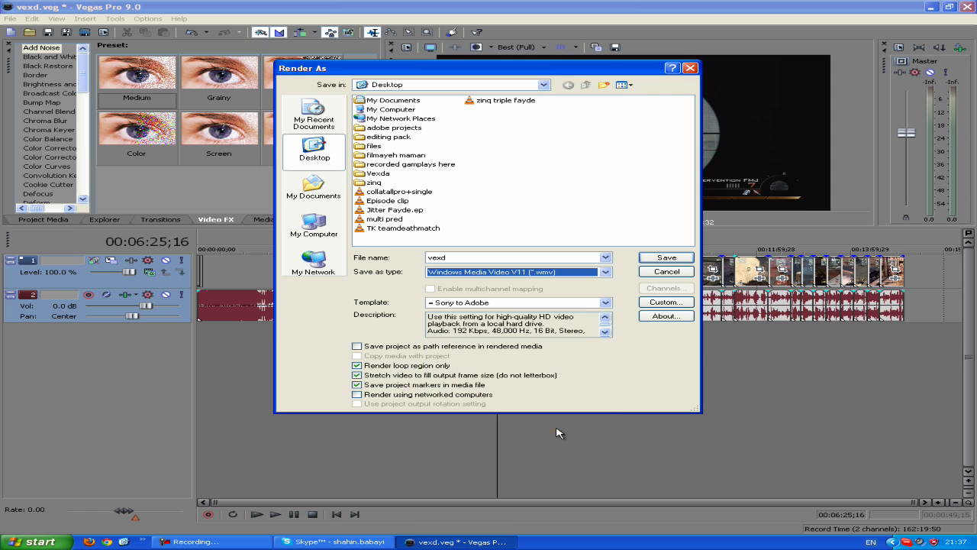
pyautogui.click(604, 303)
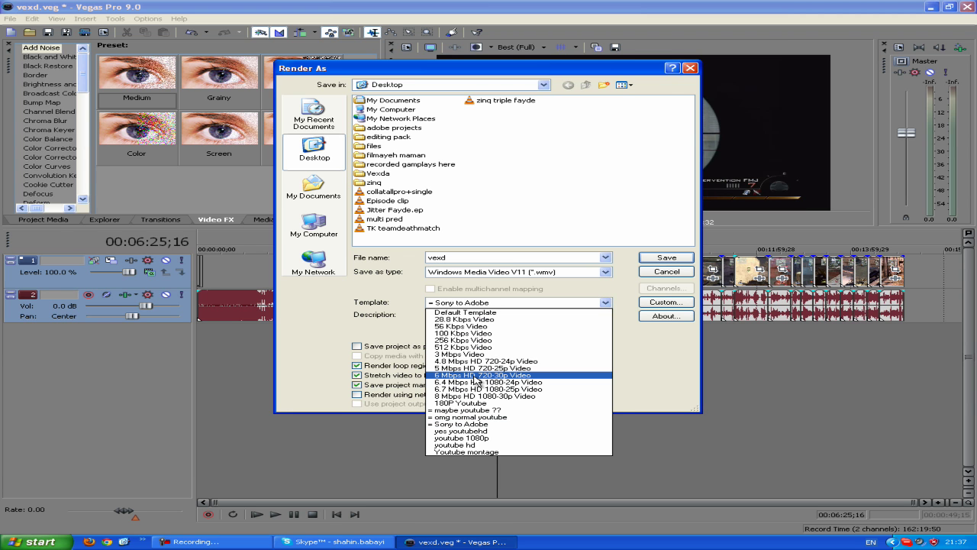
pyautogui.click(484, 375)
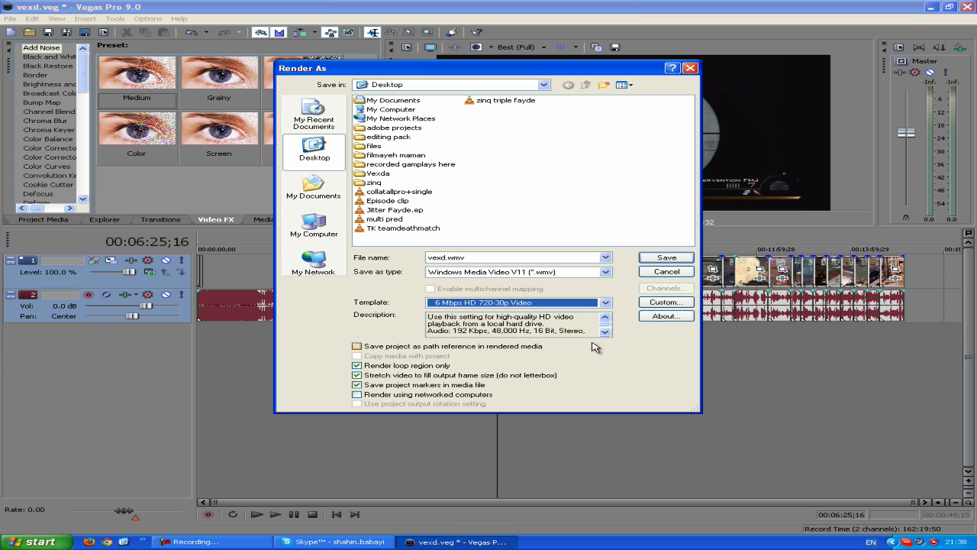
pyautogui.click(665, 302)
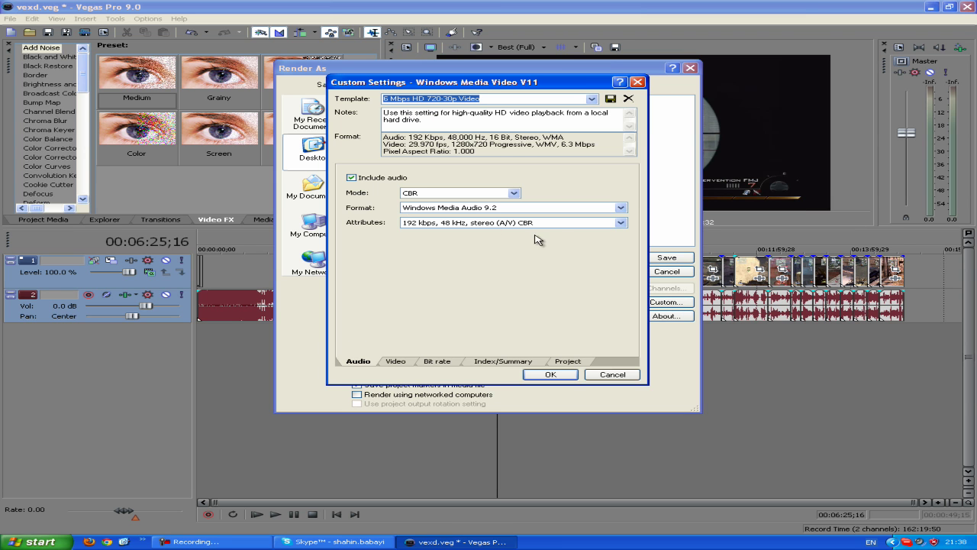
# Step: Set the template's frame rate to 59.94 (Double NTSC), video smoothness to 100, and rendering quality to Best
pyautogui.click(396, 362)
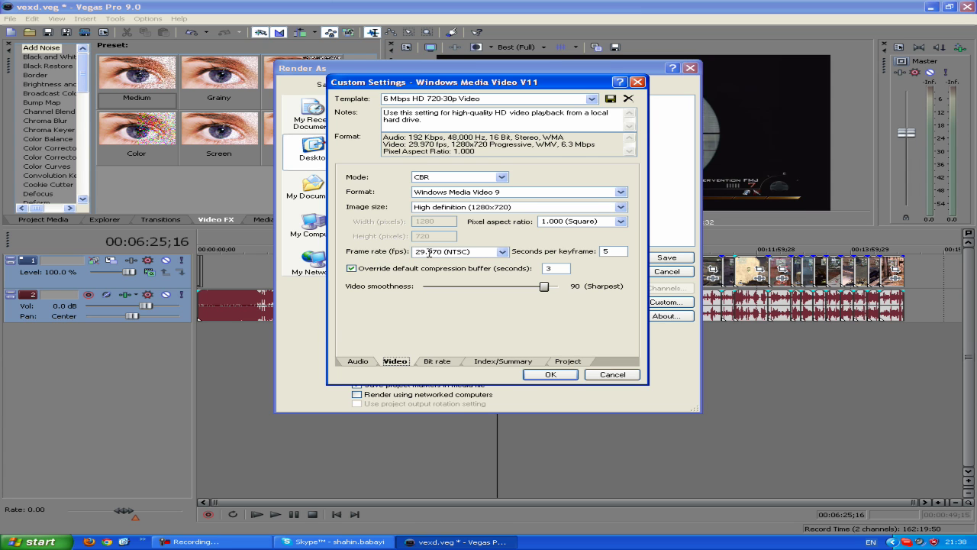
pyautogui.click(502, 252)
pyautogui.click(480, 309)
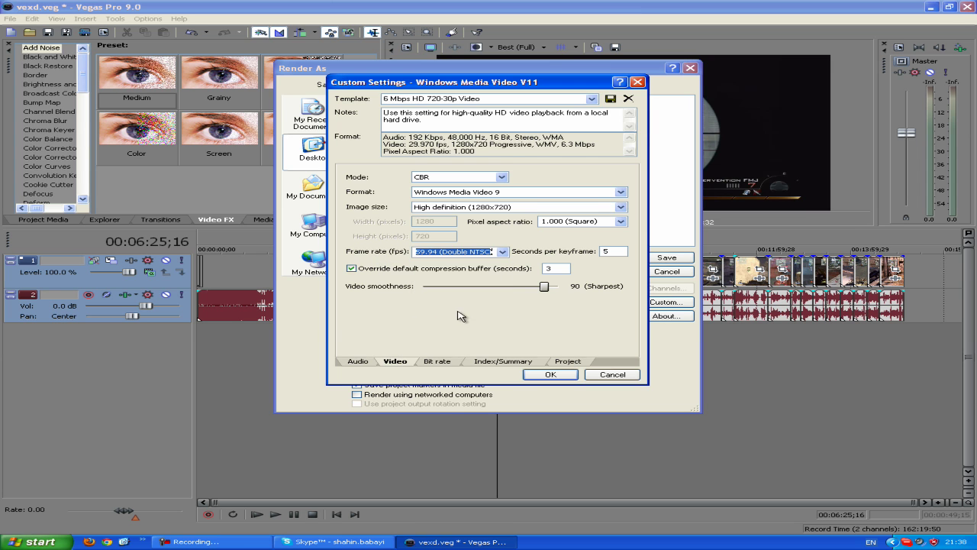
pyautogui.moveTo(546, 290); pyautogui.dragTo(585, 294)
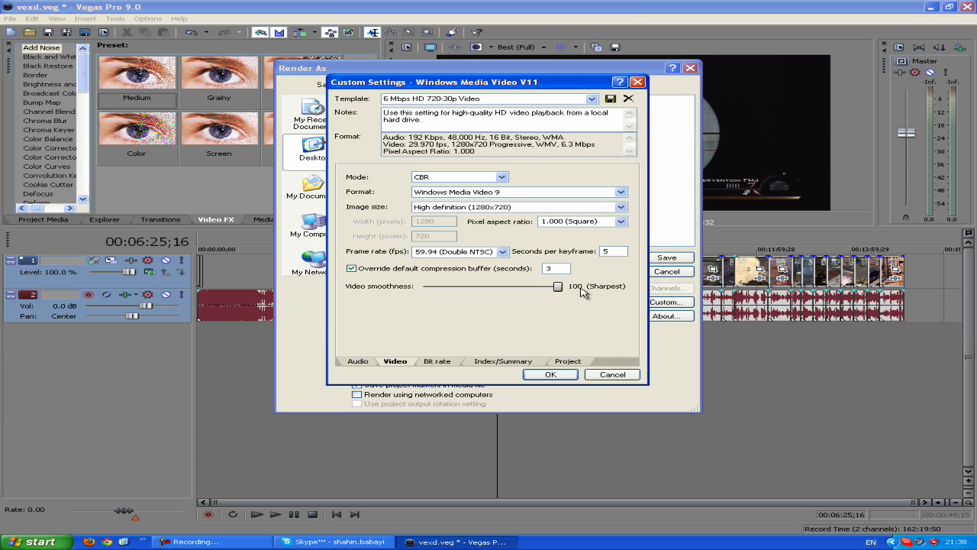
pyautogui.click(568, 361)
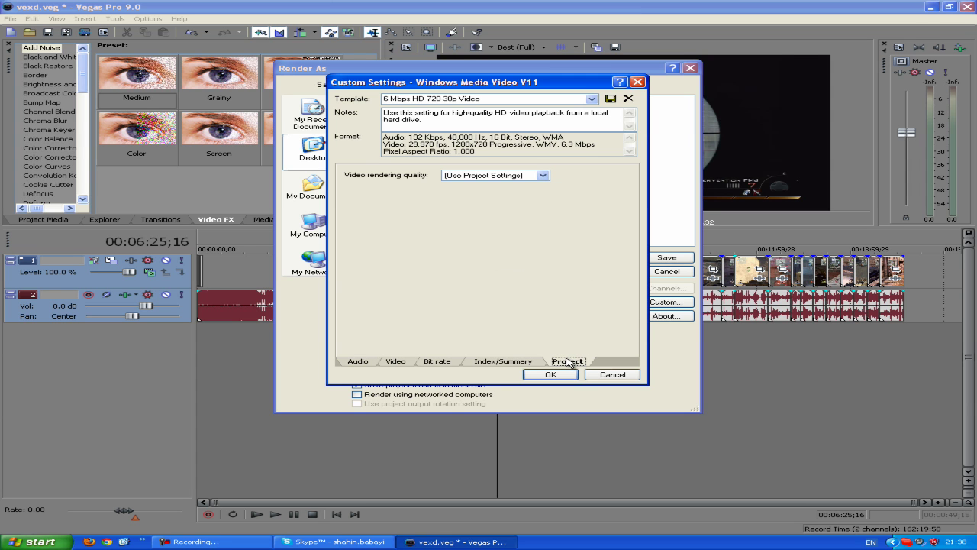
pyautogui.click(544, 175)
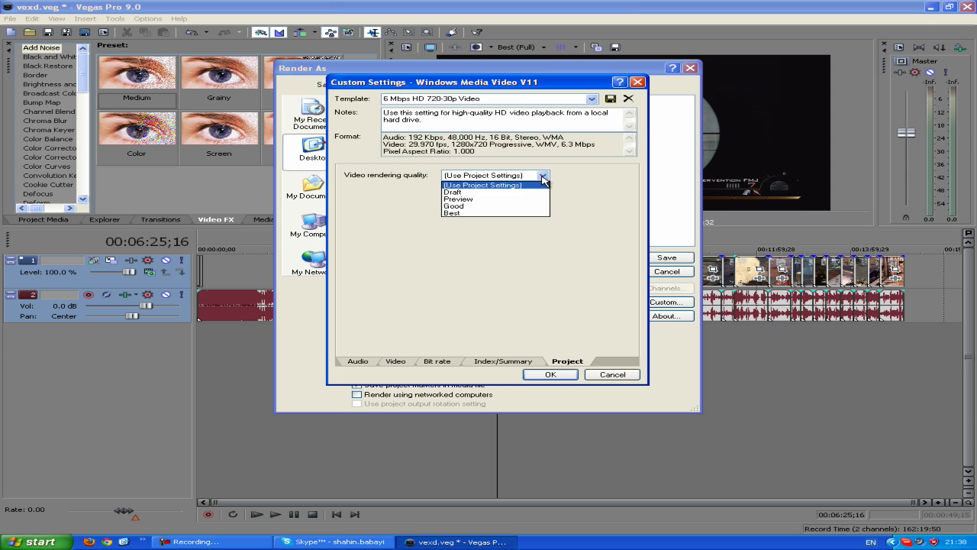
pyautogui.click(478, 216)
# Step: Select the saved 'omg normal youtube' template and review its Video, Bit rate and Project settings unchanged
pyautogui.click(548, 373)
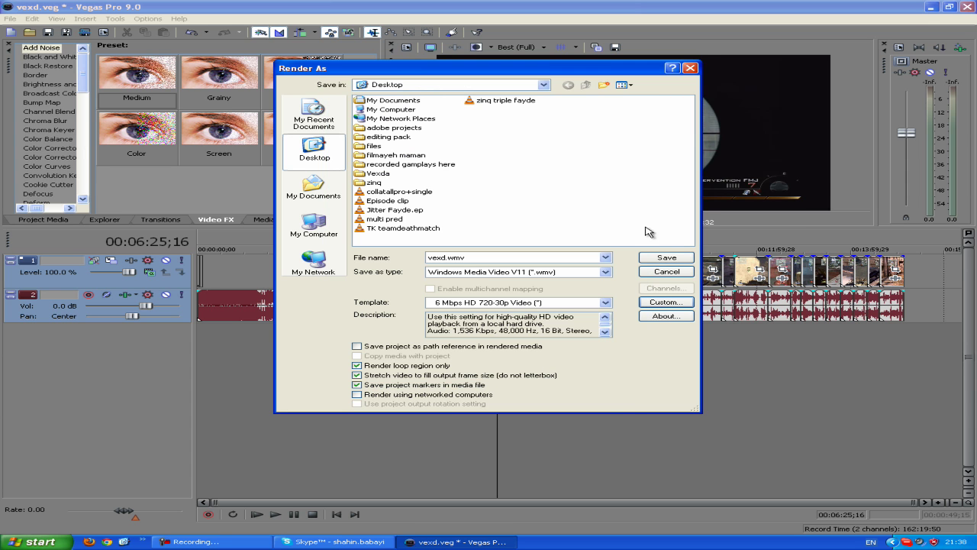
pyautogui.click(605, 302)
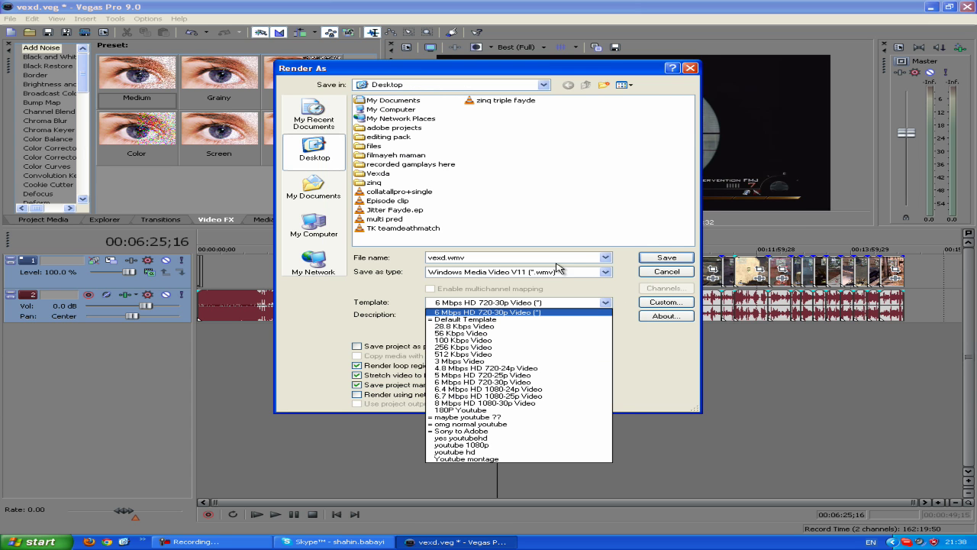
pyautogui.click(604, 303)
pyautogui.click(600, 303)
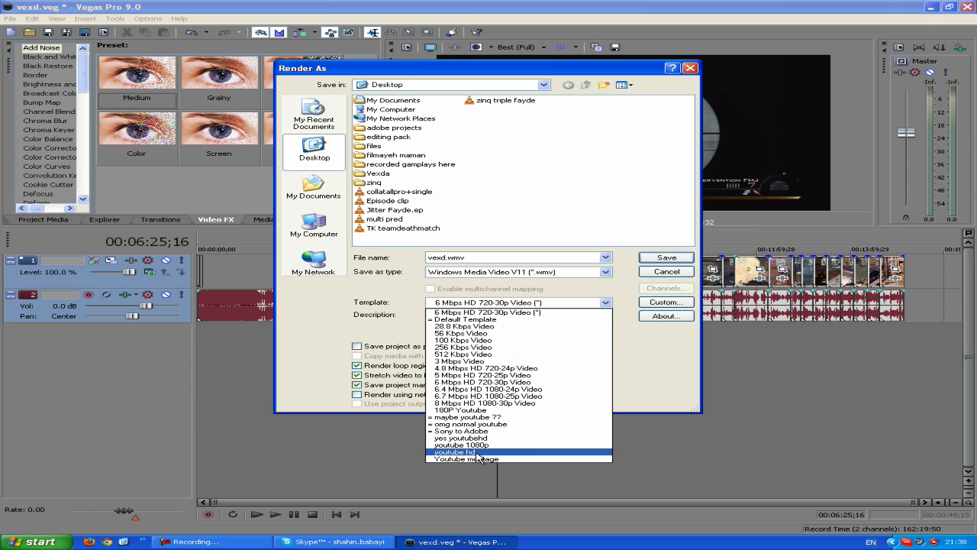
pyautogui.click(496, 425)
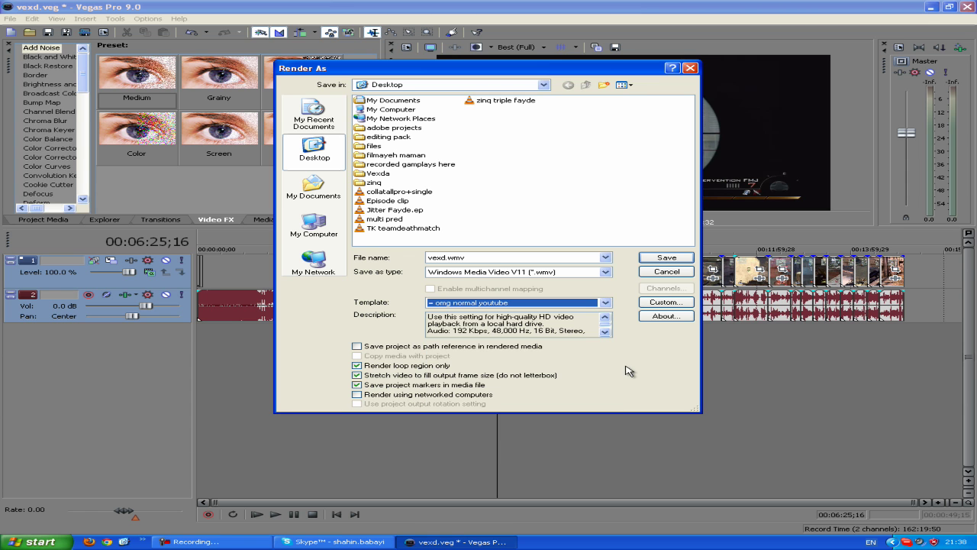
pyautogui.click(655, 302)
pyautogui.click(399, 364)
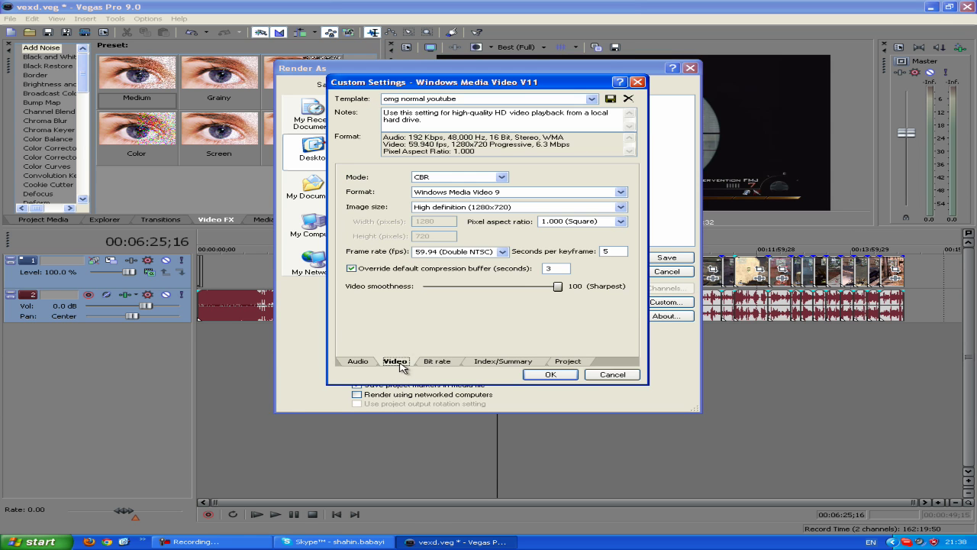
pyautogui.click(457, 364)
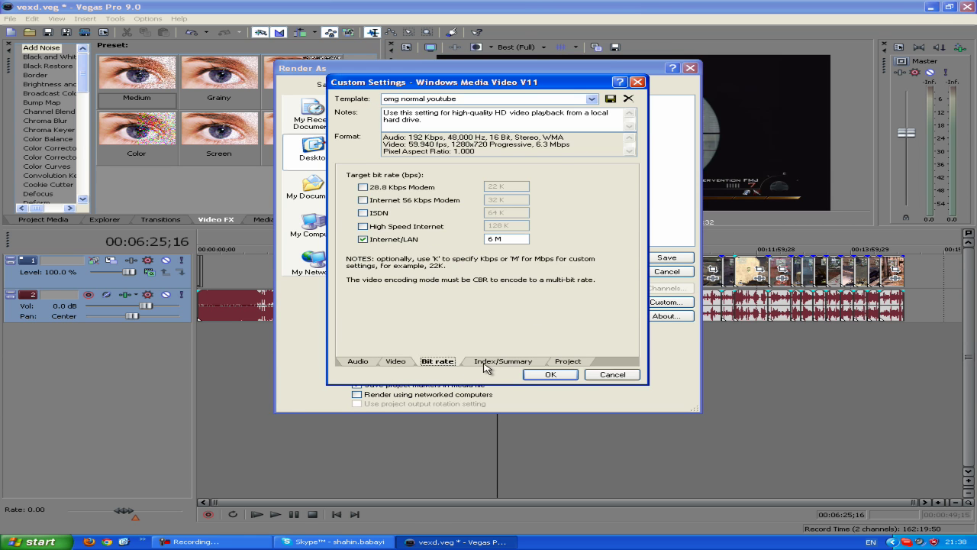
pyautogui.click(495, 364)
pyautogui.click(568, 362)
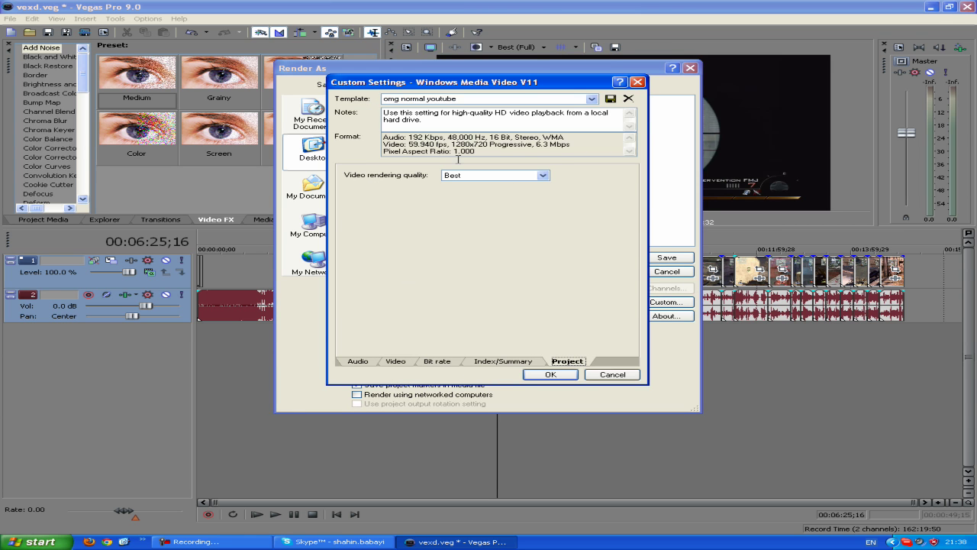
pyautogui.click(637, 82)
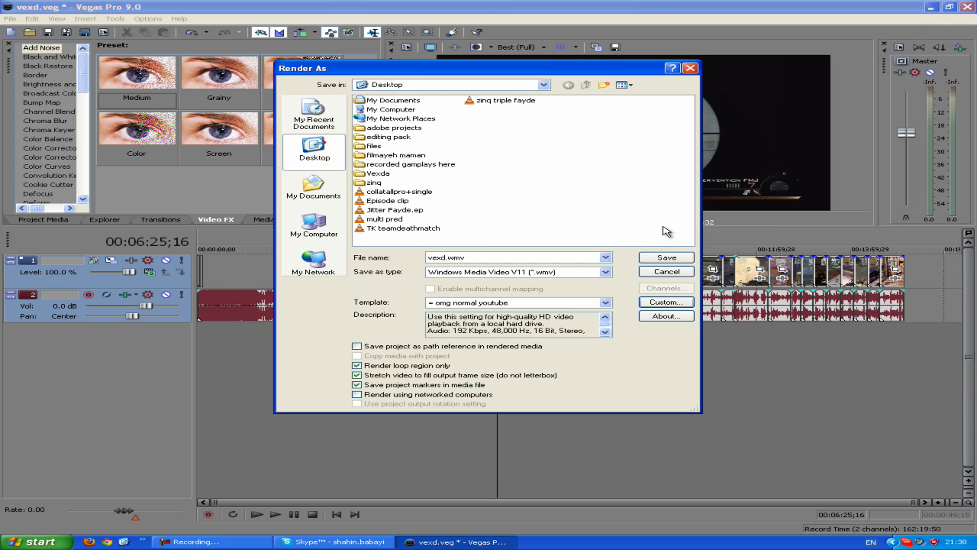
# Step: Render only the loop region to vexd.wmv on the Desktop and start the render
pyautogui.click(323, 193)
pyautogui.click(313, 153)
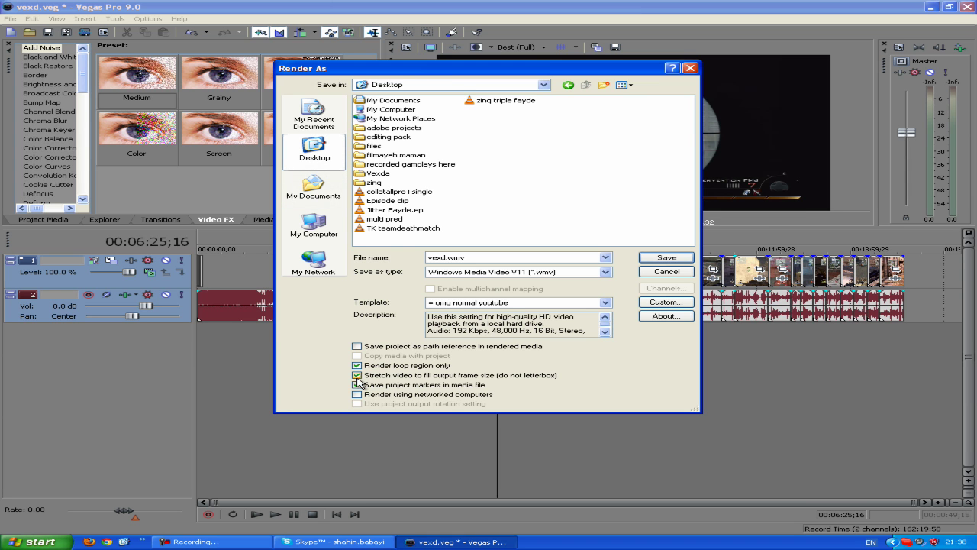
pyautogui.moveTo(590, 71); pyautogui.dragTo(882, 122)
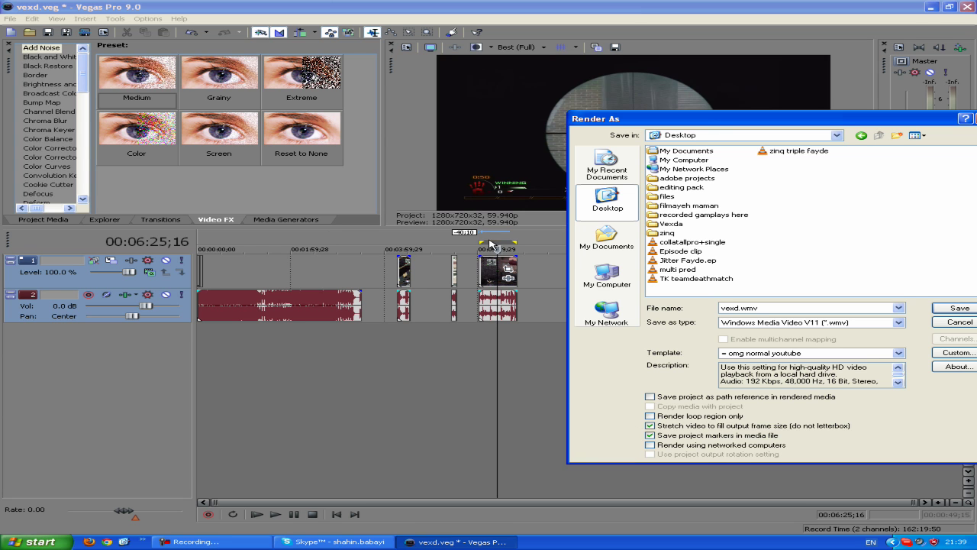
pyautogui.click(650, 416)
pyautogui.moveTo(791, 126); pyautogui.dragTo(613, 110)
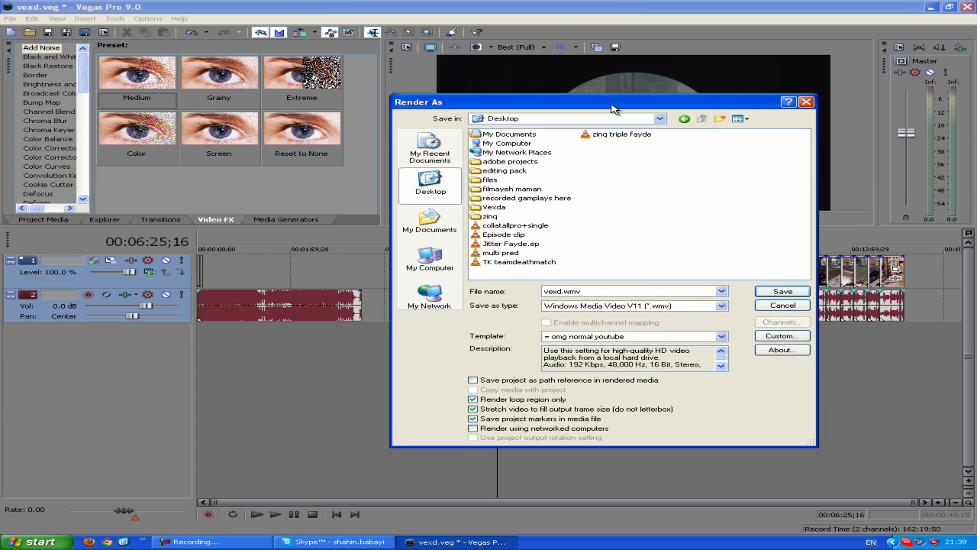
pyautogui.click(780, 291)
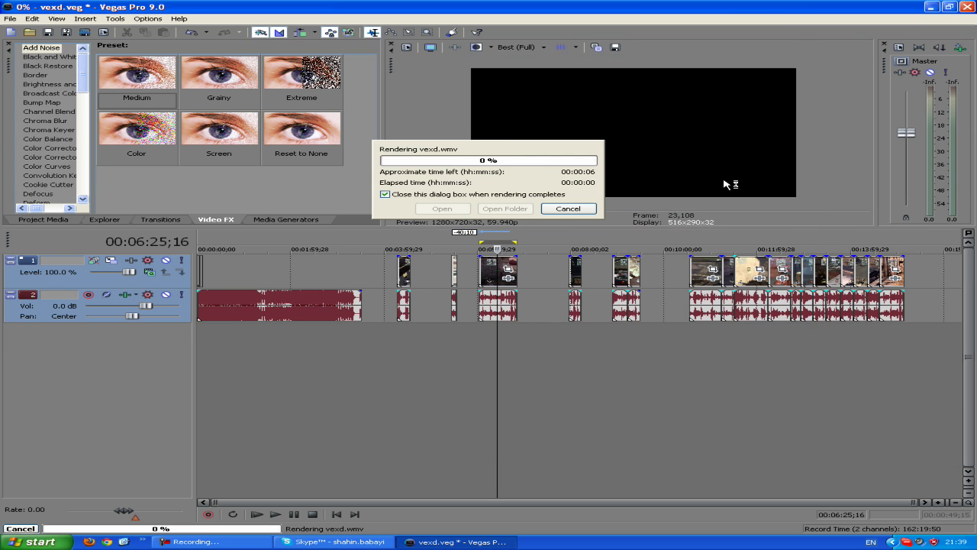
# Step: Cancel the vexd.wmv render while it is at 1%
pyautogui.click(567, 211)
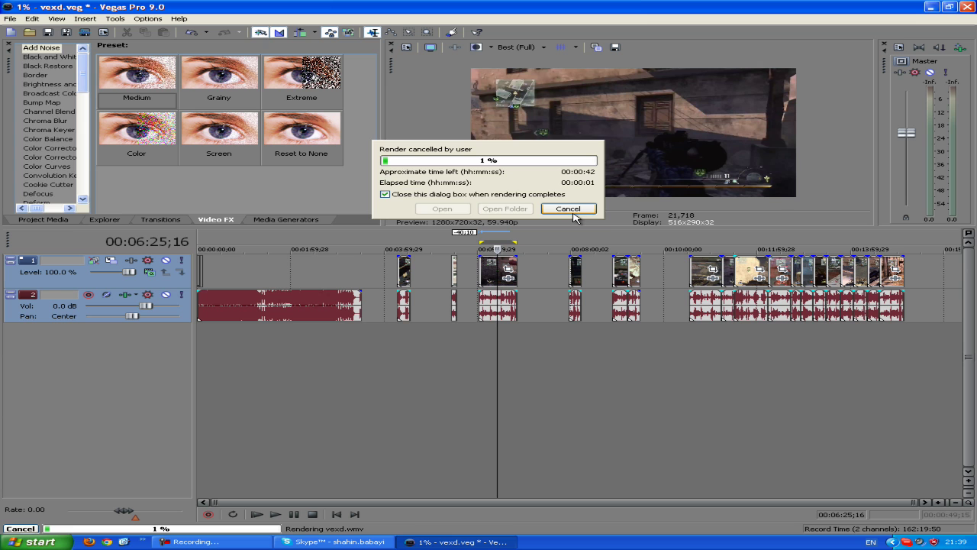